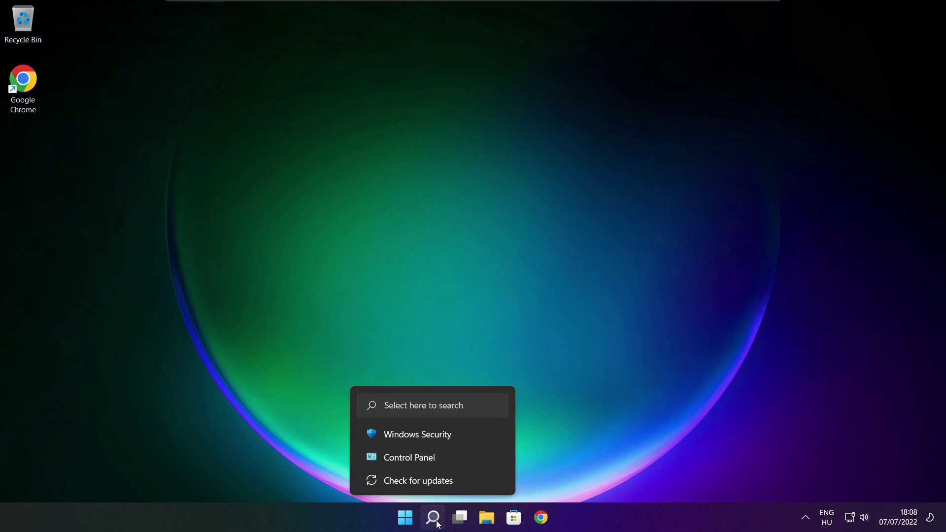
Search Windows for 'device manager' and launch the Device Manager best match.
{"action": "left_click", "coordinate": [433, 518]}
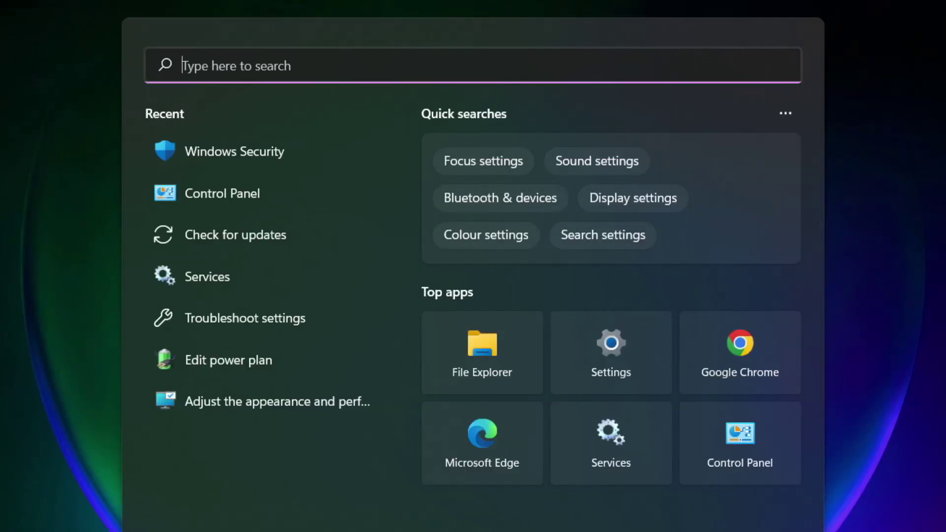
{"action": "type", "text": "device"}
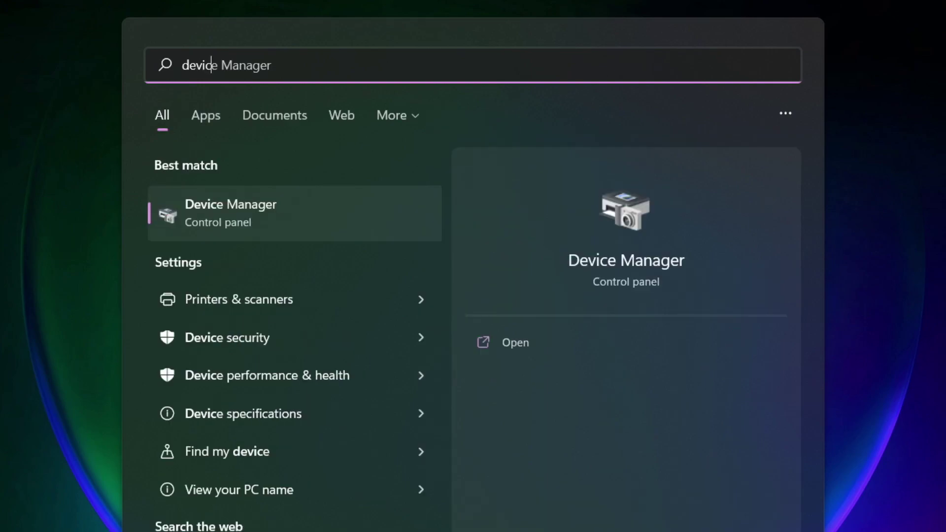
{"action": "type", "text": " manager"}
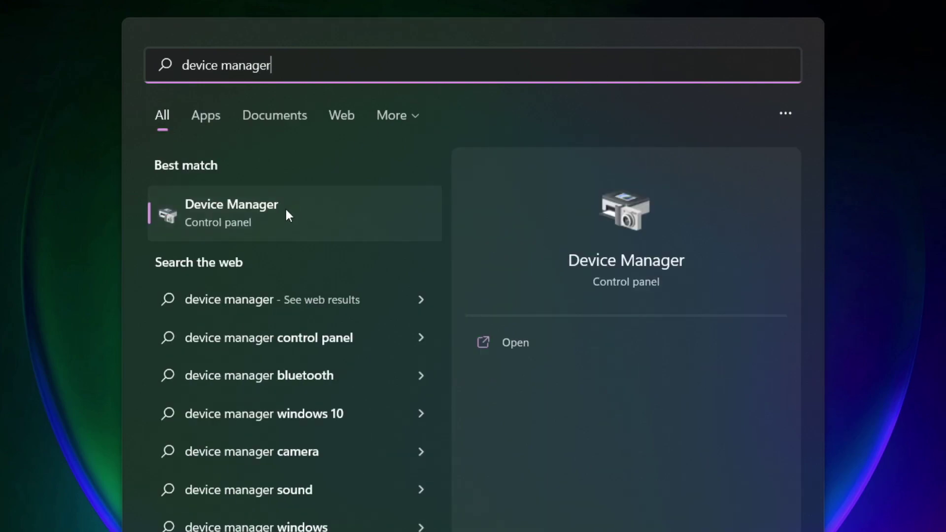
{"action": "left_click", "coordinate": [347, 216]}
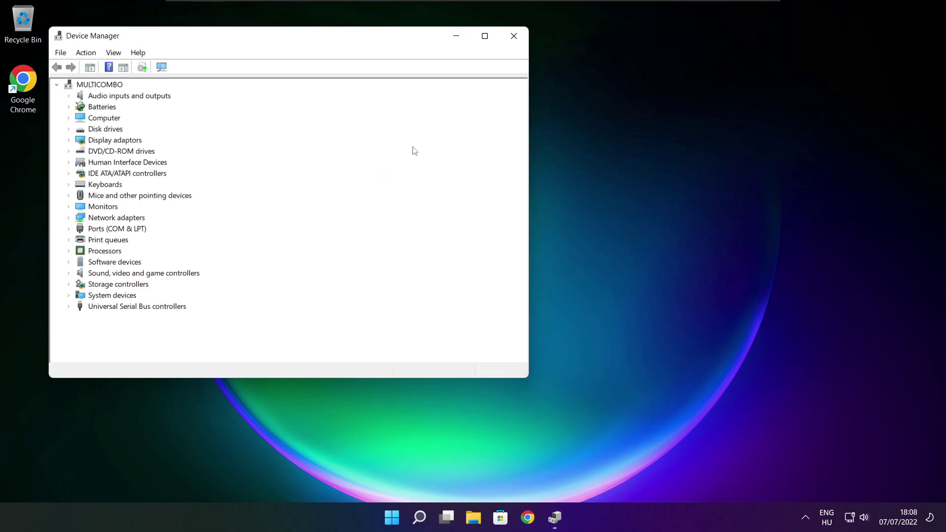
Auto-search for a VMware SVGA 3D display driver update, confirming the best driver is already installed.
{"action": "left_click", "coordinate": [484, 36]}
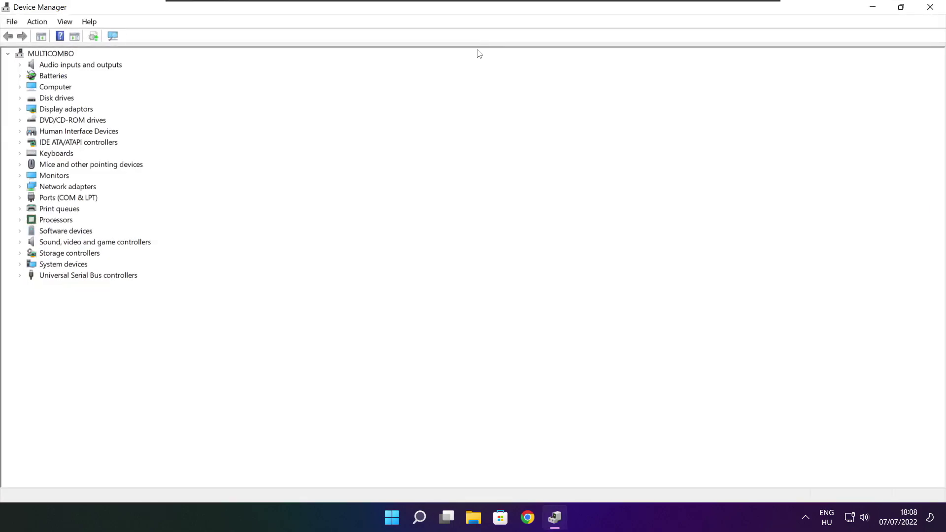
{"action": "left_click", "coordinate": [31, 110]}
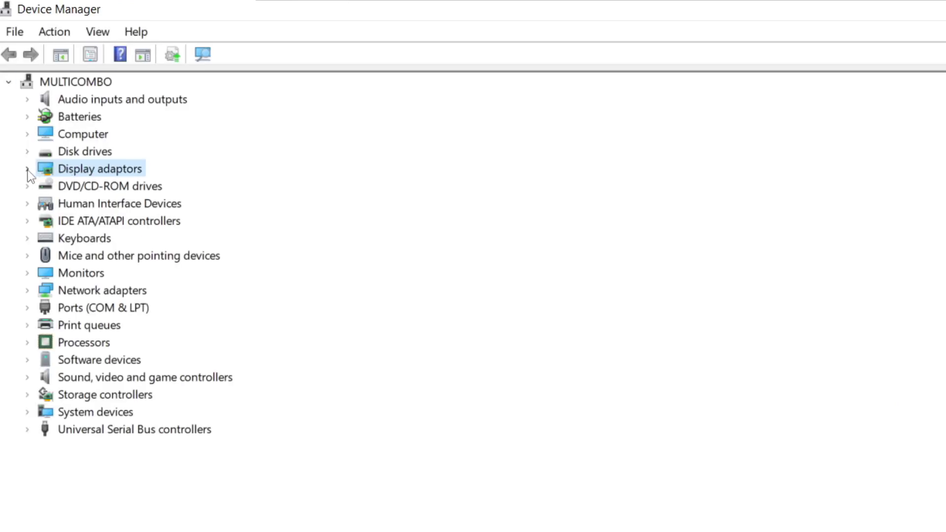
{"action": "left_click", "coordinate": [28, 170]}
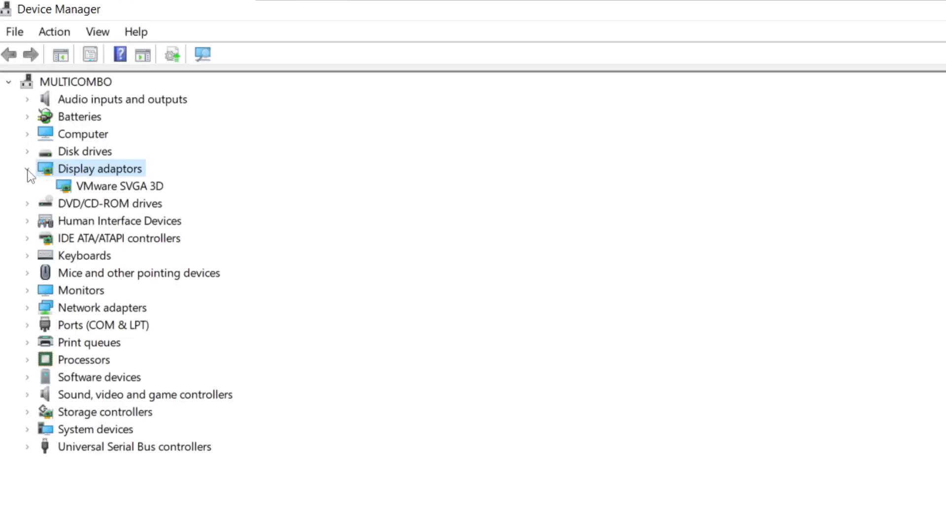
{"action": "left_click", "coordinate": [157, 186]}
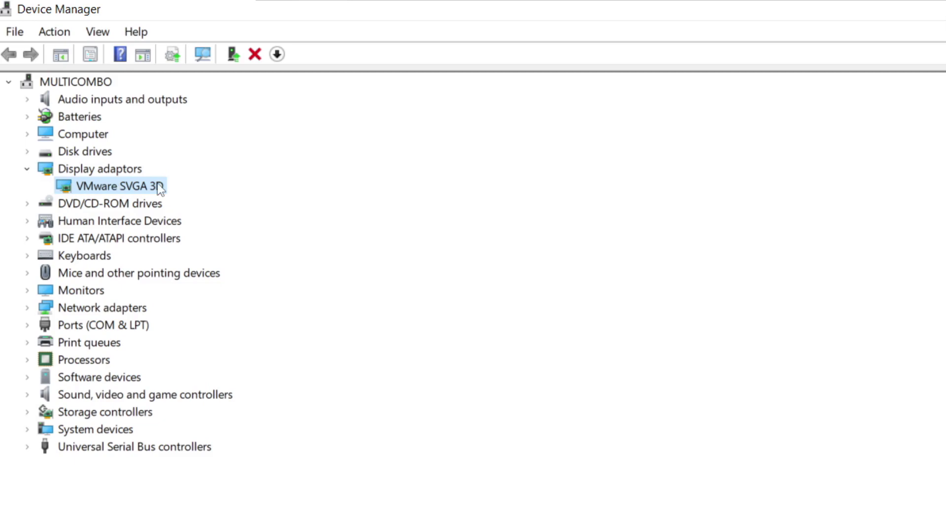
{"action": "right_click", "coordinate": [102, 187]}
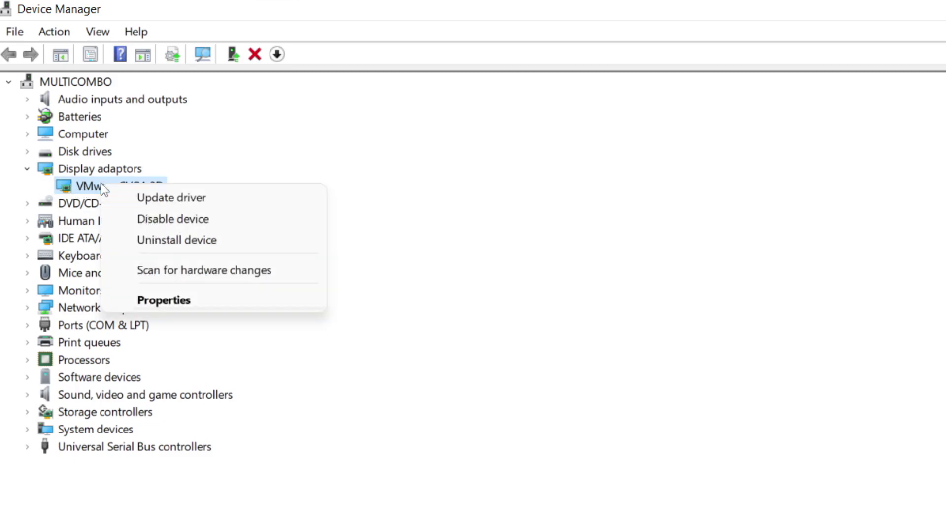
{"action": "left_click", "coordinate": [207, 198]}
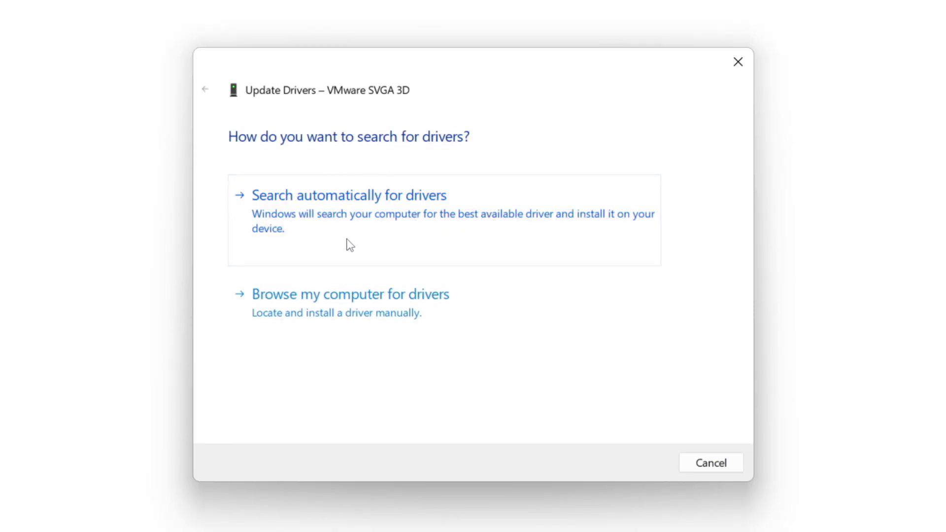
{"action": "left_click", "coordinate": [414, 218]}
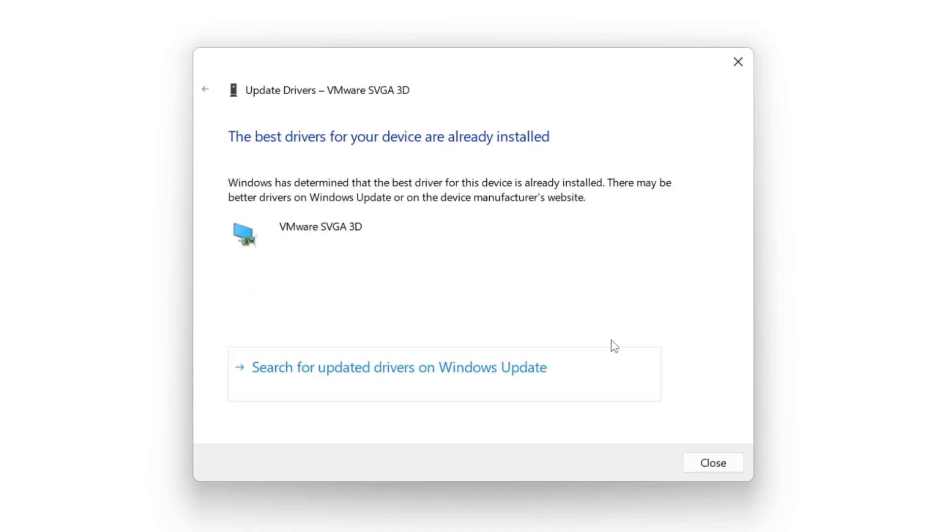
{"action": "left_click", "coordinate": [712, 463]}
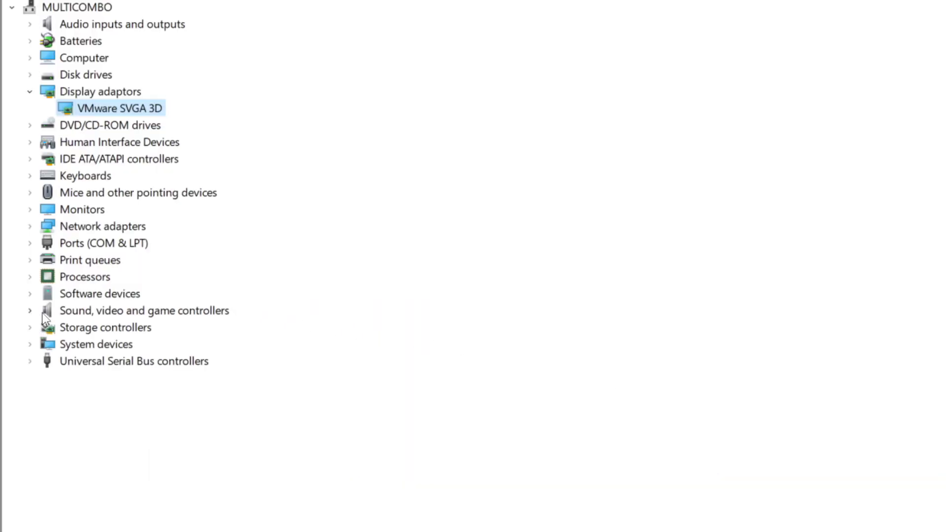
Auto-search for a High Definition Audio Device driver update, confirming the best driver is already installed.
{"action": "left_click", "coordinate": [42, 313]}
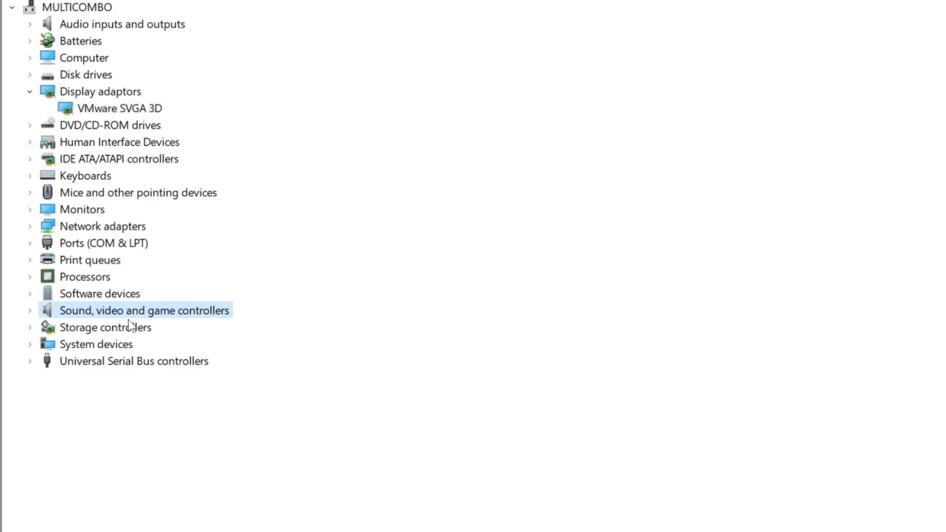
{"action": "left_click", "coordinate": [30, 312]}
{"action": "left_click", "coordinate": [163, 329]}
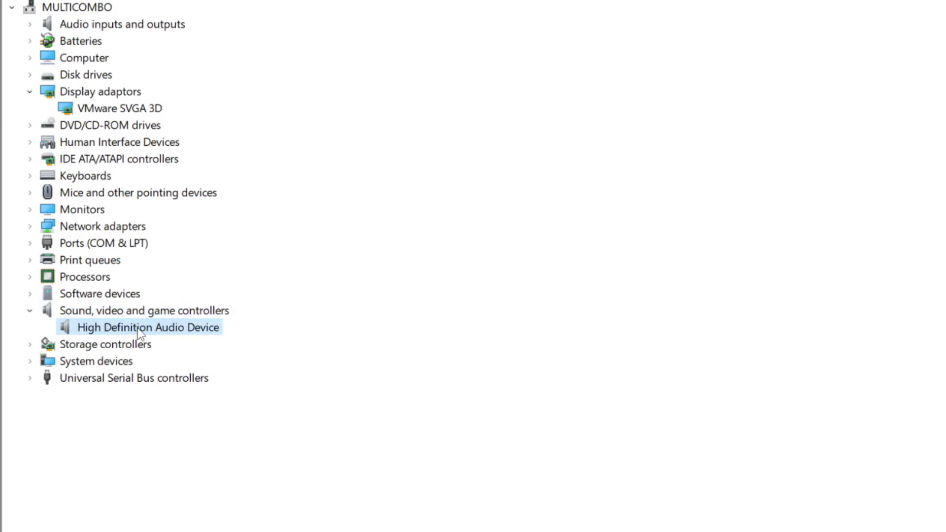
{"action": "right_click", "coordinate": [141, 334]}
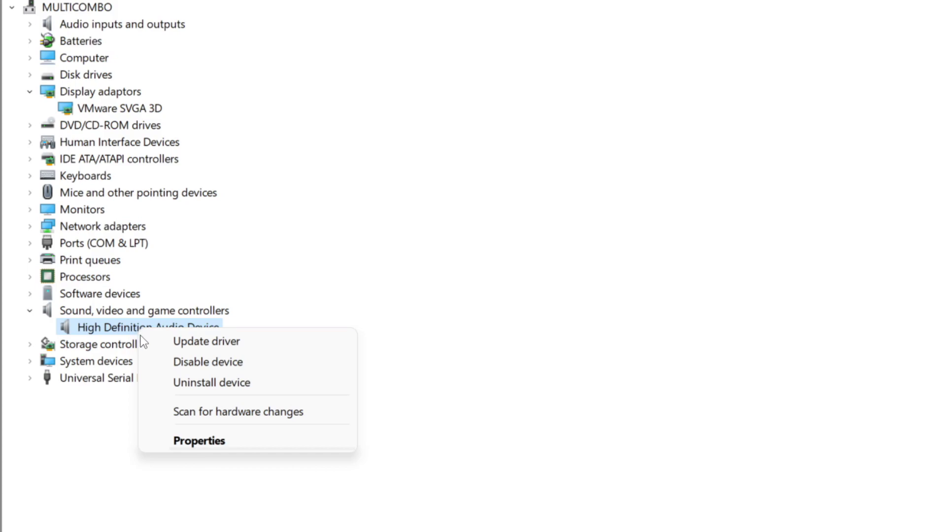
{"action": "left_click", "coordinate": [281, 347]}
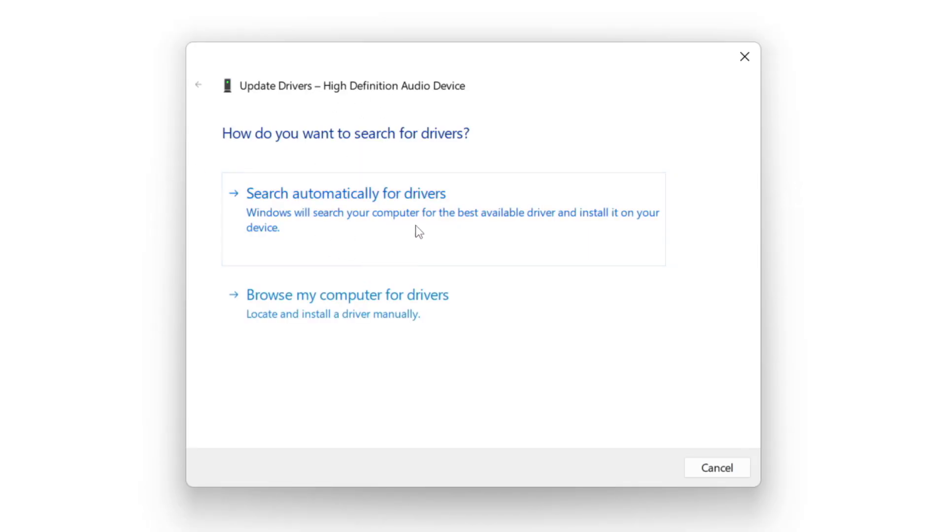
{"action": "left_click", "coordinate": [377, 213]}
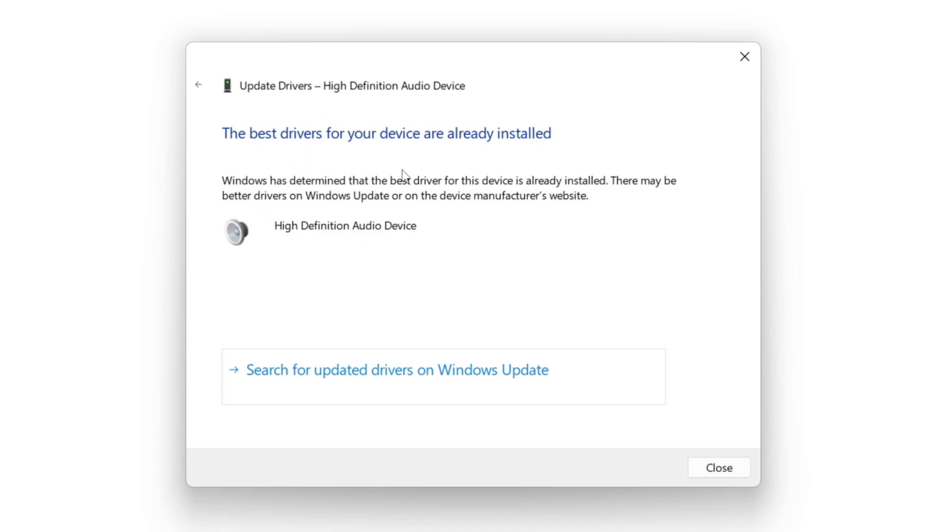
{"action": "left_click", "coordinate": [720, 468]}
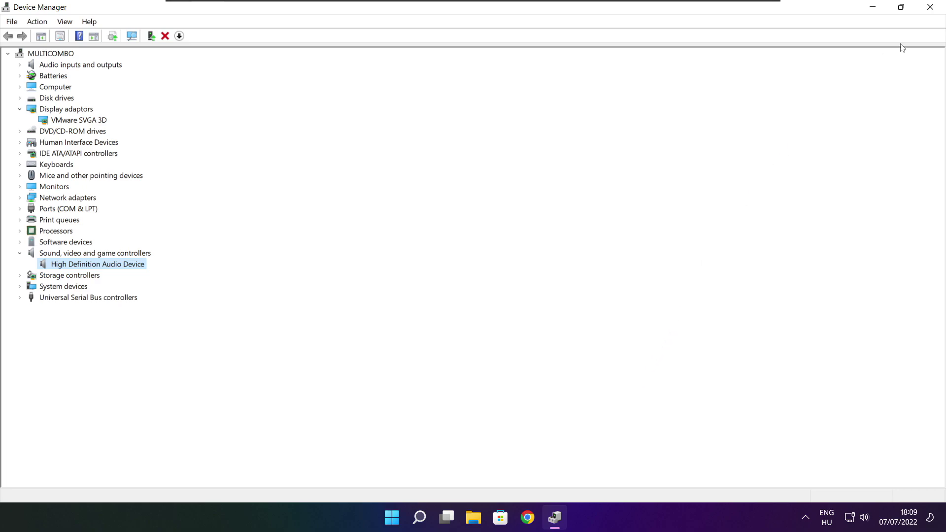
Open Steam Properties for Counter-Strike: Global Offensive from the Library's Favorites.
{"action": "left_click", "coordinate": [930, 8]}
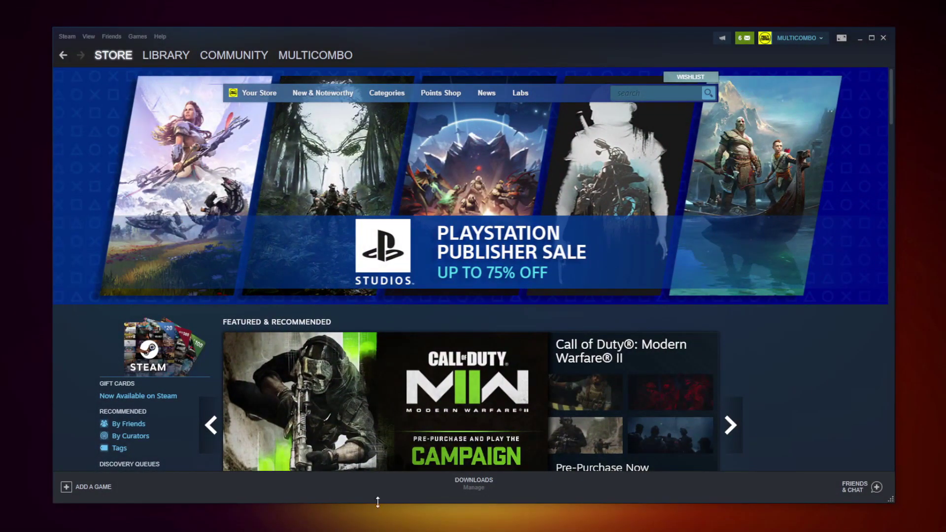
{"action": "left_click", "coordinate": [162, 55]}
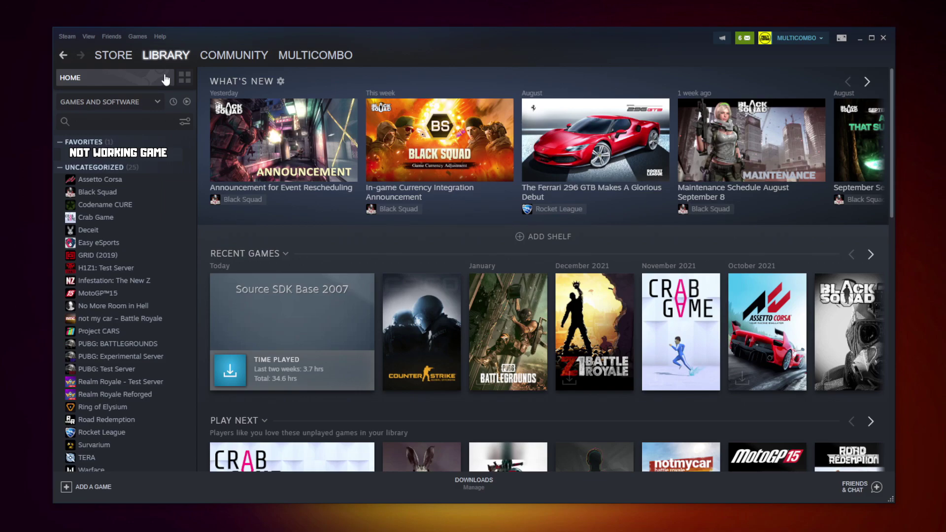
{"action": "right_click", "coordinate": [175, 157]}
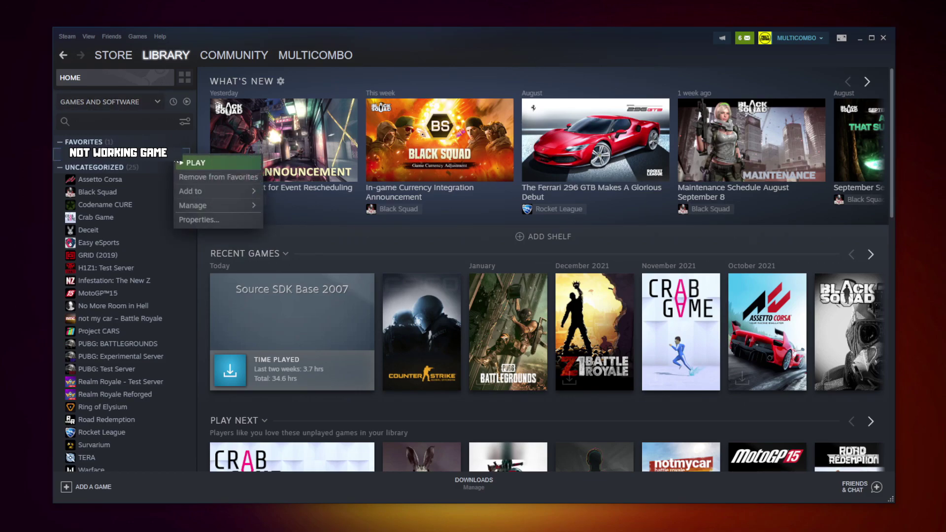
{"action": "left_click", "coordinate": [211, 218]}
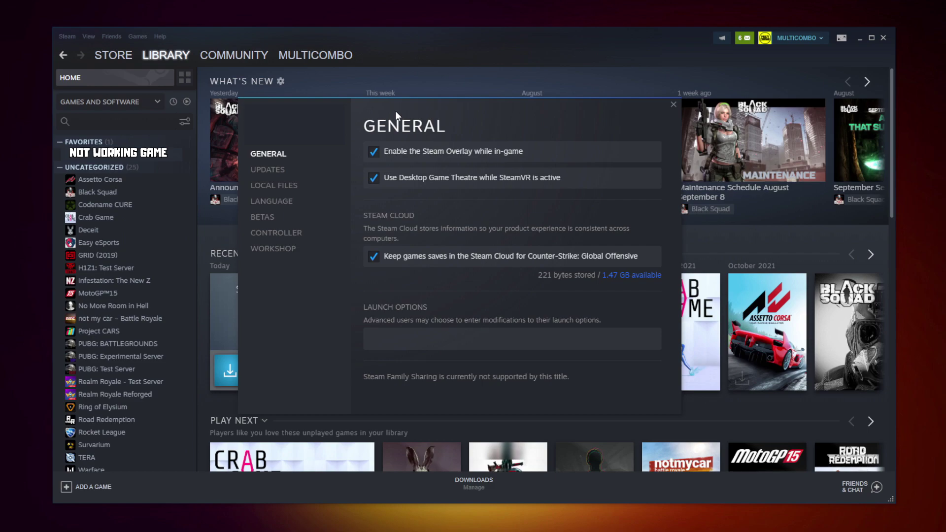
Verify integrity of all 3367 Counter-Strike: Global Offensive files, then browse to its install folder.
{"action": "left_click", "coordinate": [277, 188]}
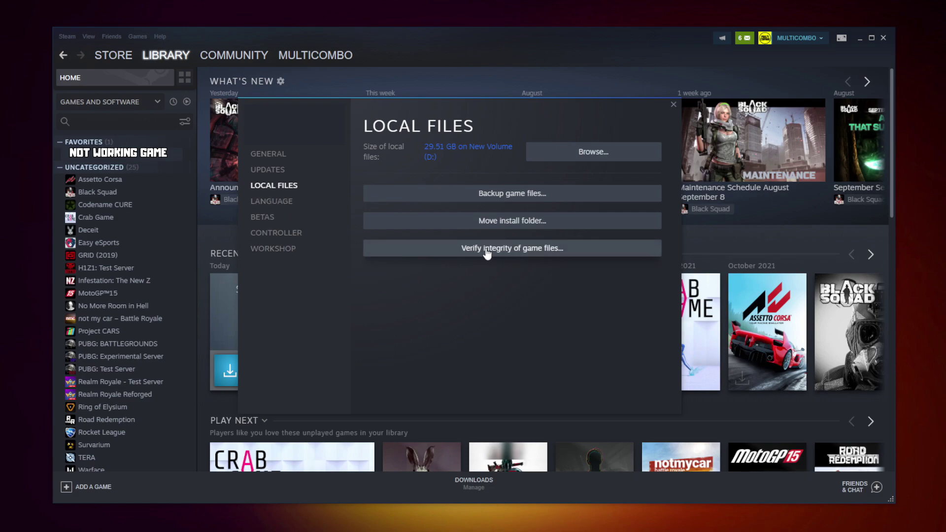
{"action": "left_click", "coordinate": [515, 250]}
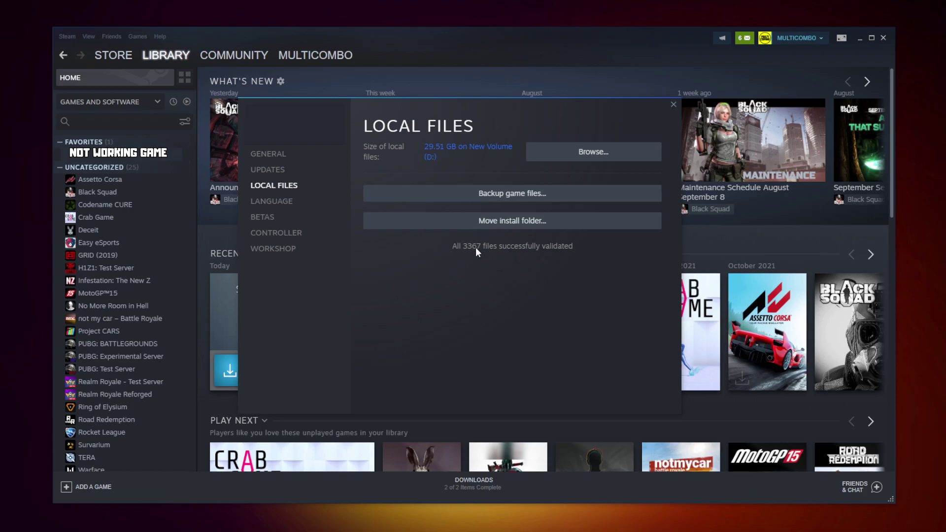
{"action": "left_click", "coordinate": [564, 158]}
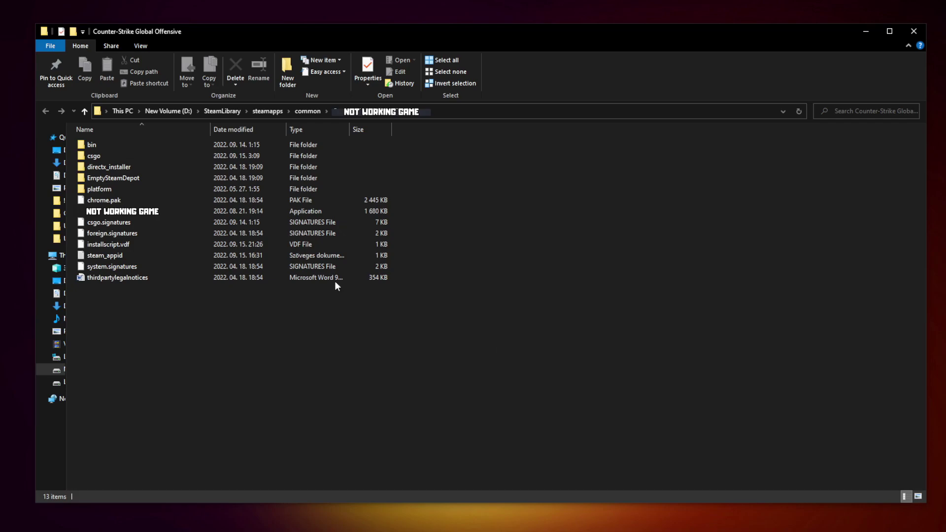
Set the game executable to Windows 8 compatibility, run as administrator, fullscreen optimizations disabled.
{"action": "left_click", "coordinate": [156, 215]}
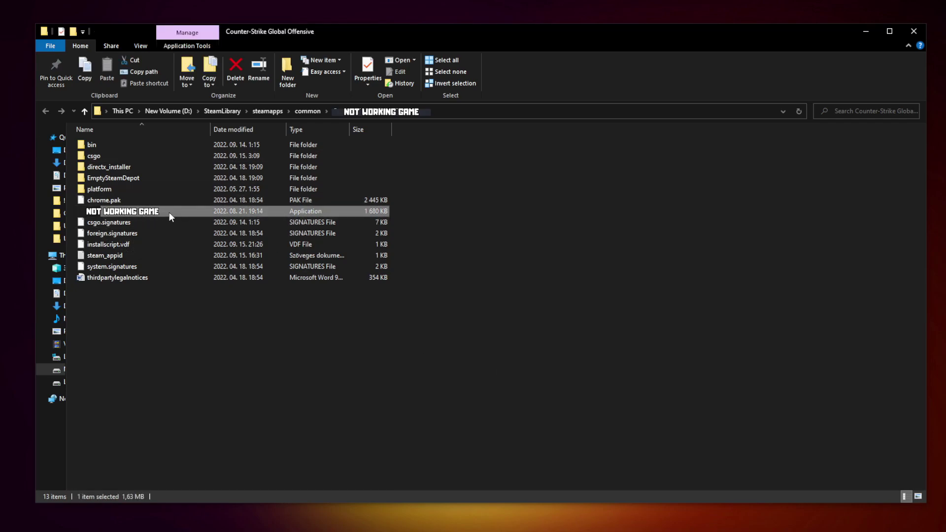
{"action": "right_click", "coordinate": [189, 213]}
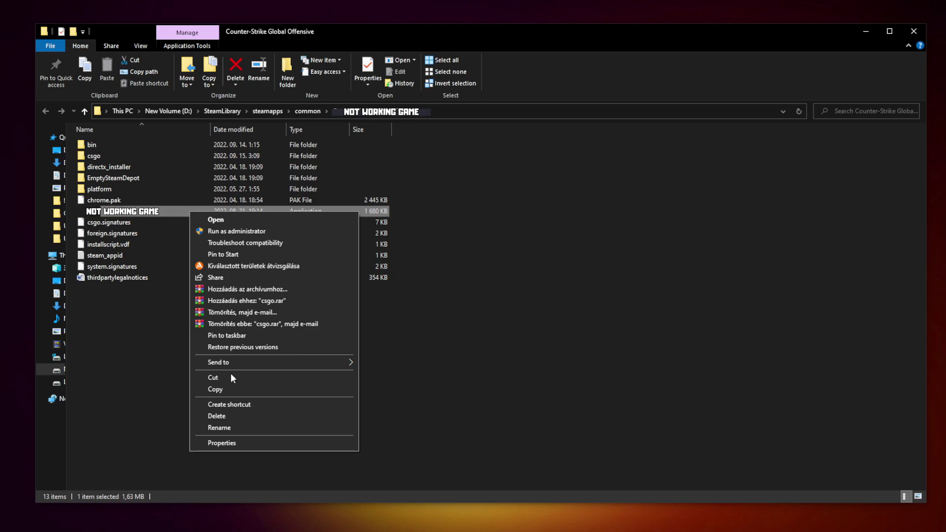
{"action": "left_click", "coordinate": [273, 442]}
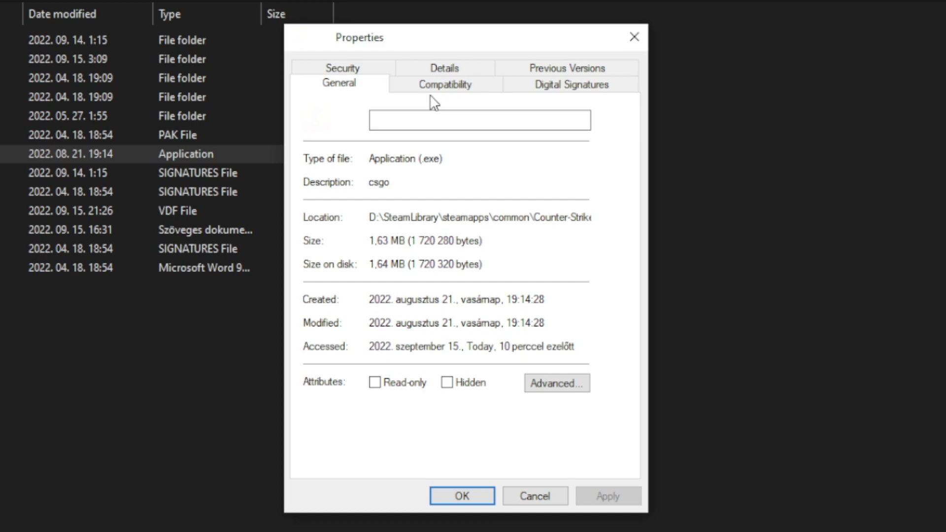
{"action": "left_click", "coordinate": [457, 97]}
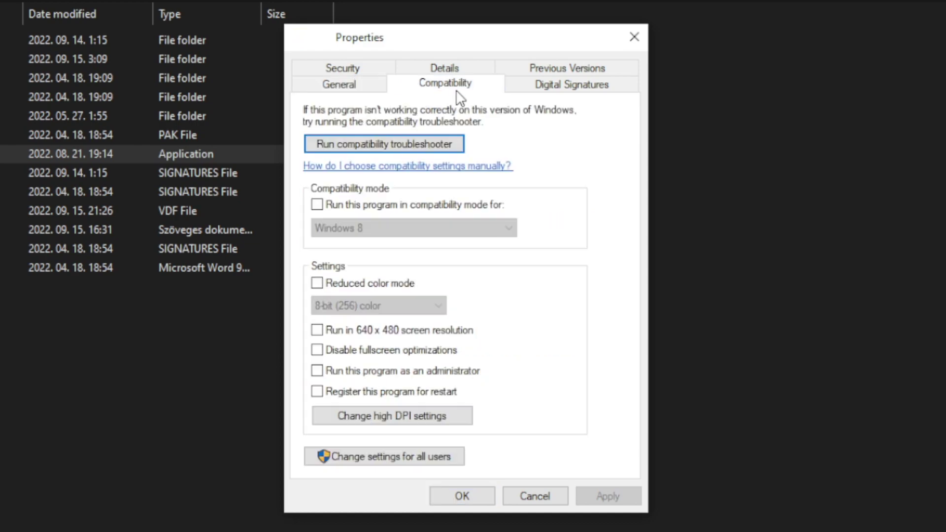
{"action": "left_click", "coordinate": [327, 209]}
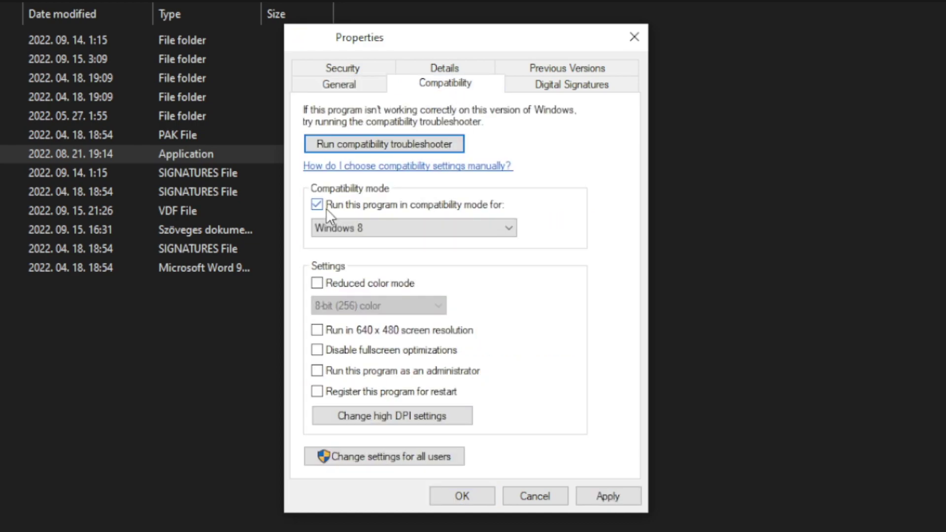
{"action": "left_click", "coordinate": [367, 224]}
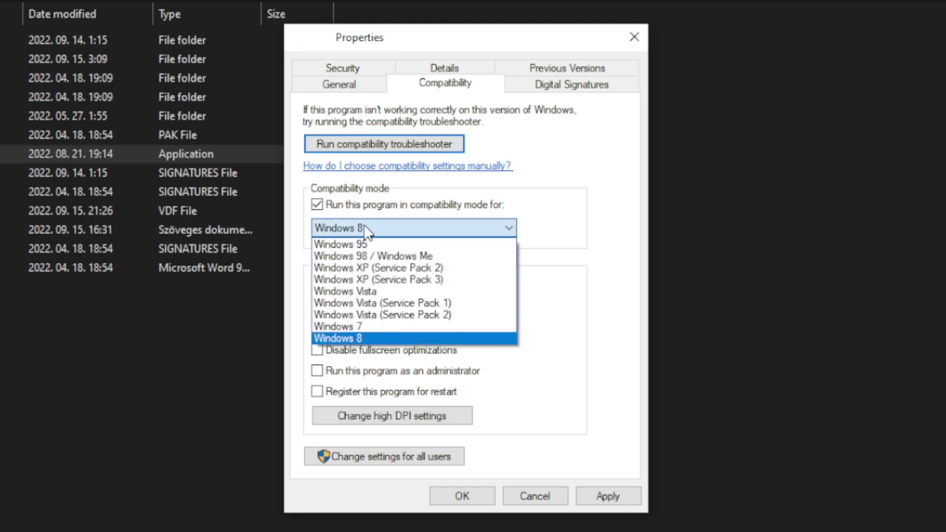
{"action": "left_click", "coordinate": [367, 336]}
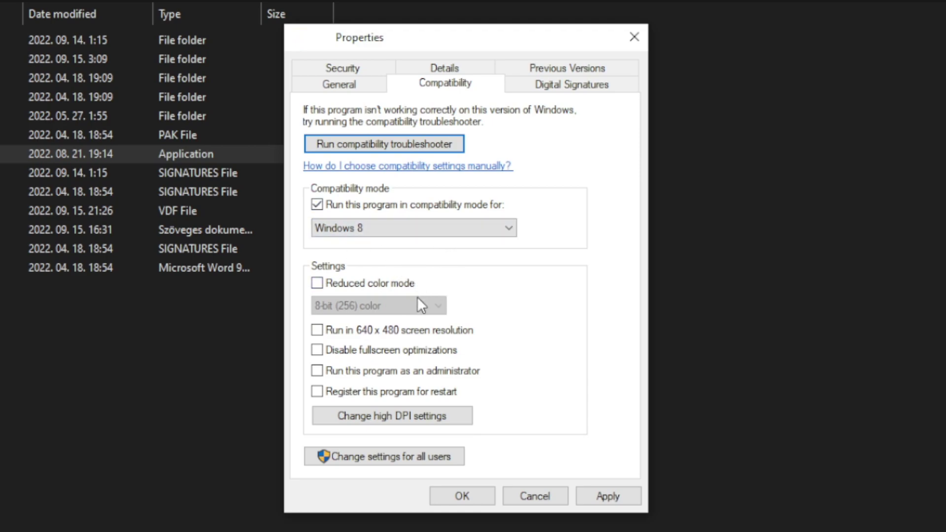
{"action": "left_click", "coordinate": [381, 354]}
{"action": "left_click", "coordinate": [455, 374]}
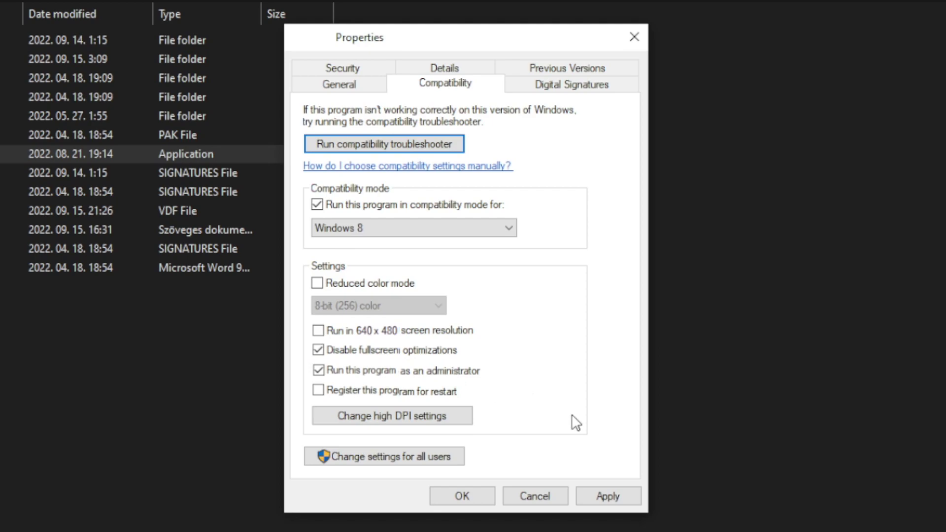
{"action": "left_click", "coordinate": [613, 495]}
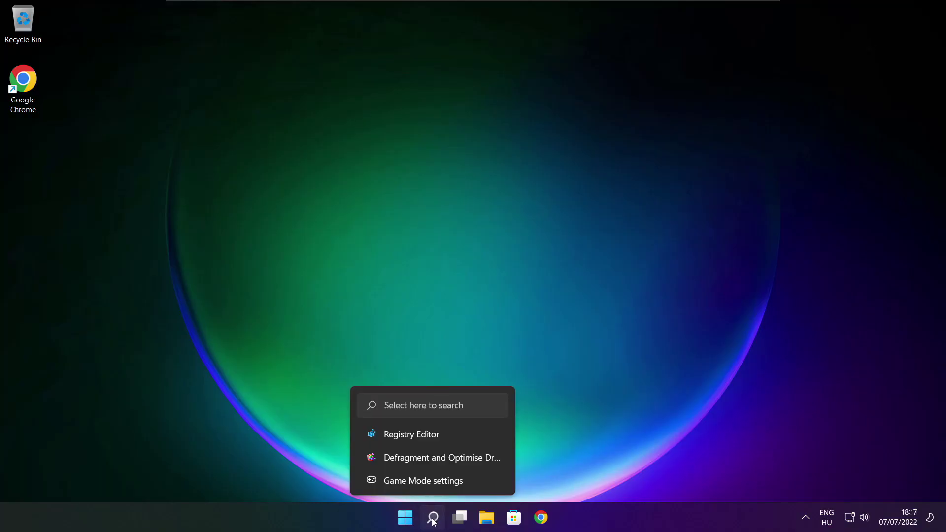
Search 'updates' and run a Windows Update check, which reports the system up to date.
{"action": "left_click", "coordinate": [433, 516]}
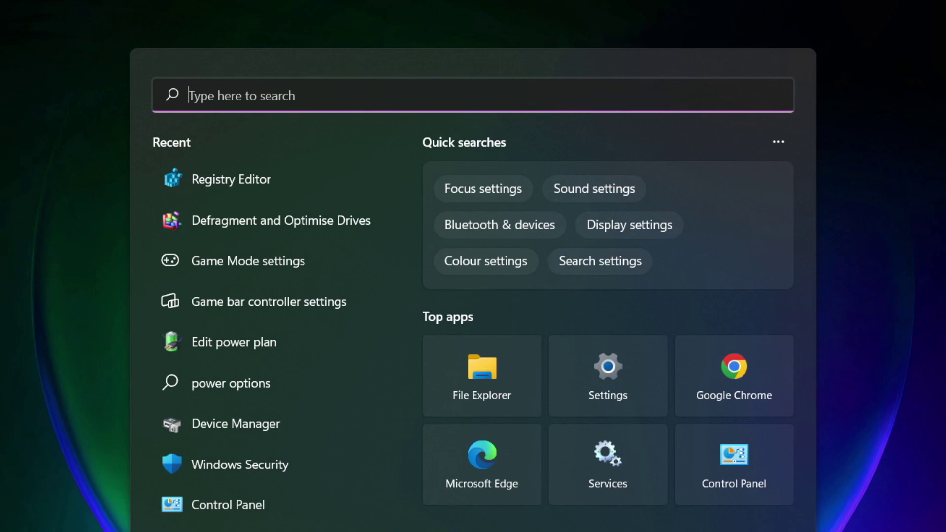
{"action": "type", "text": "updates"}
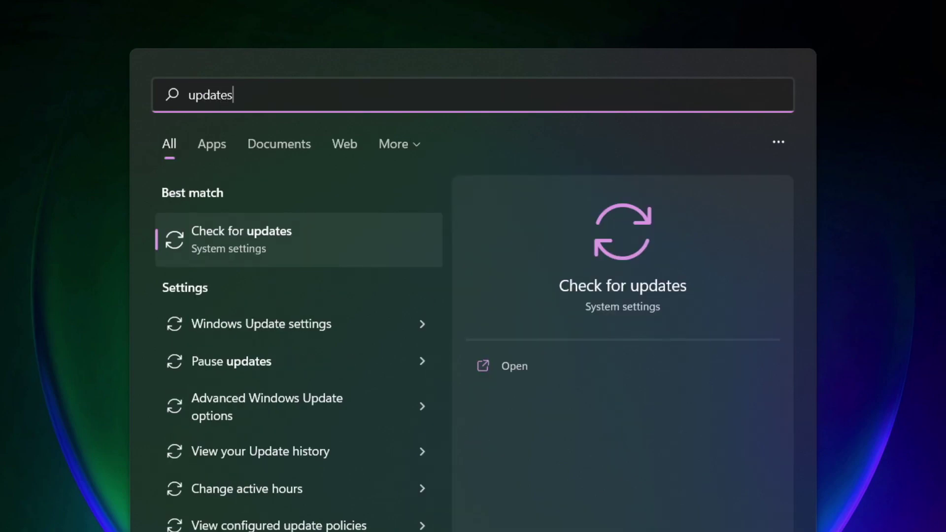
{"action": "left_click", "coordinate": [287, 244]}
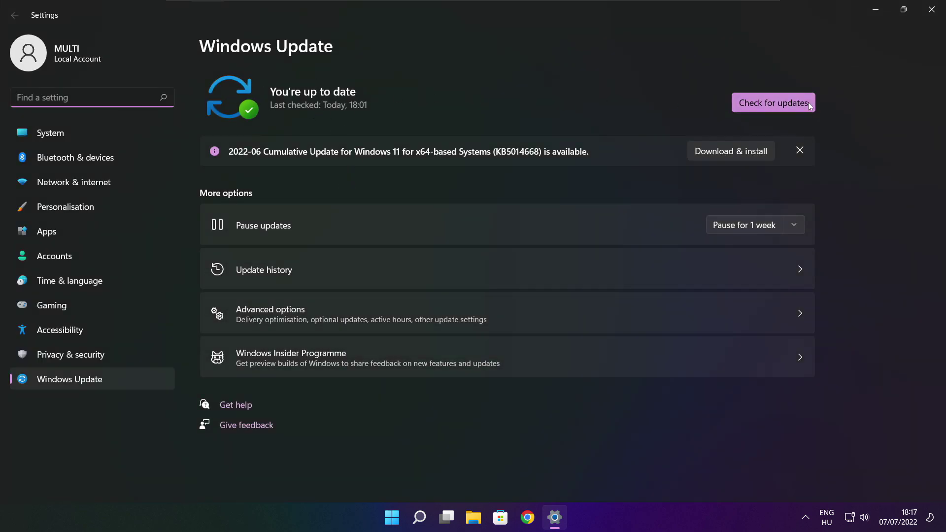
{"action": "left_click", "coordinate": [773, 105]}
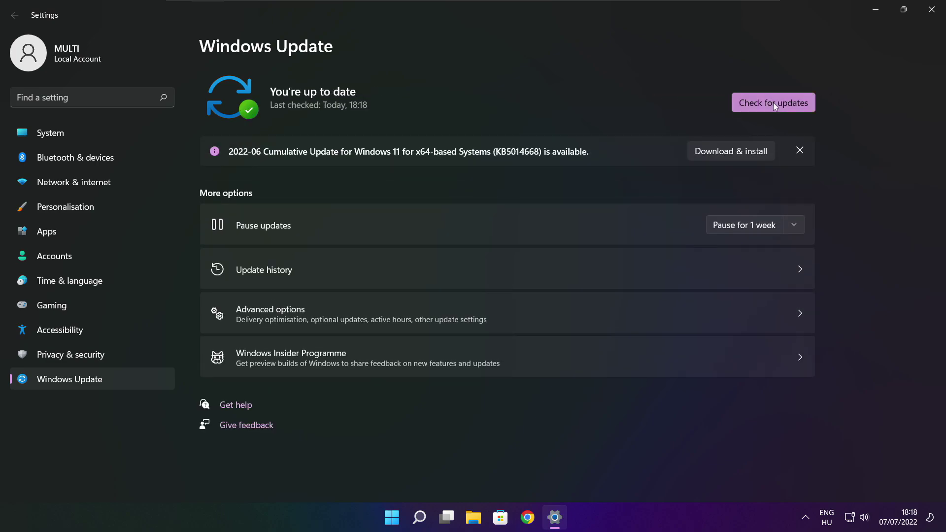
Download dxwebsetup.exe from the DirectX End-User Runtime page in Chrome and launch it.
{"action": "left_click", "coordinate": [931, 10]}
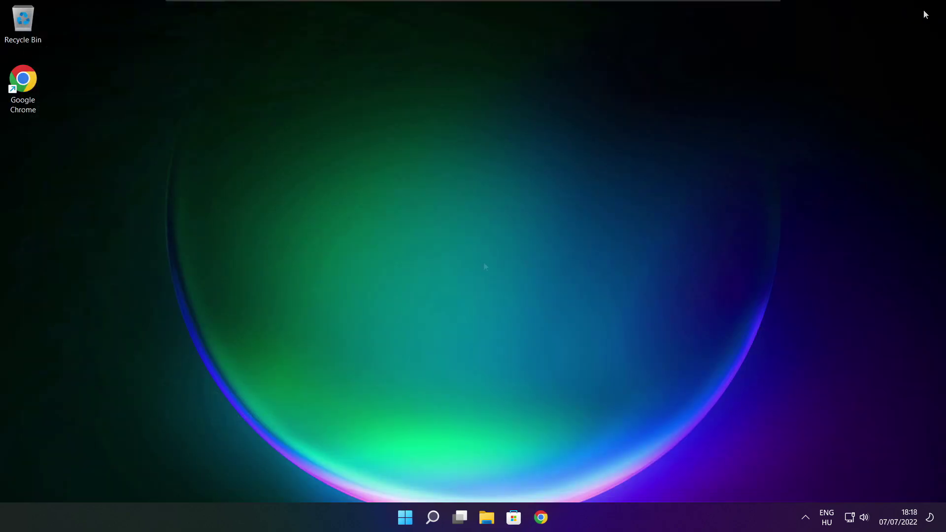
{"action": "left_click", "coordinate": [543, 521]}
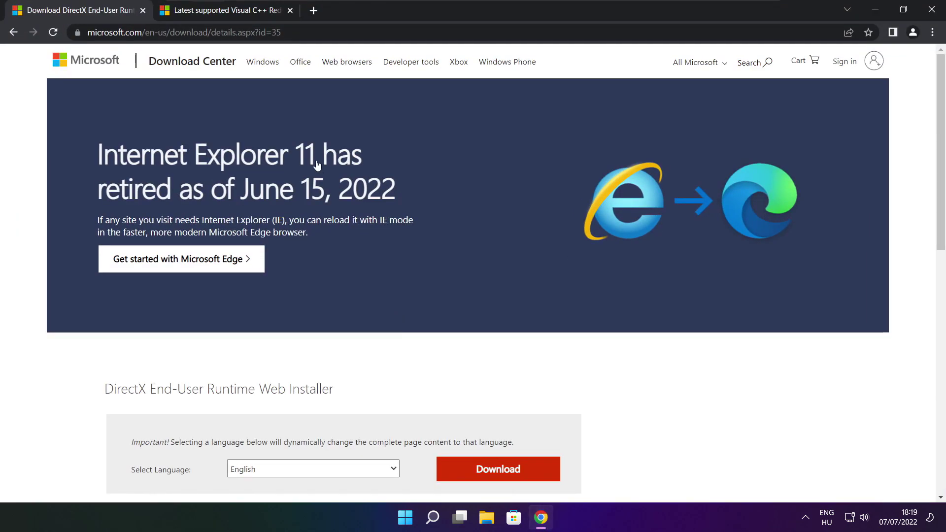
{"action": "mouse_move", "coordinate": [285, 32]}
{"action": "left_mouse_down"}
{"action": "mouse_move", "coordinate": [87, 32]}
{"action": "mouse_move", "coordinate": [285, 32]}
{"action": "left_mouse_up"}
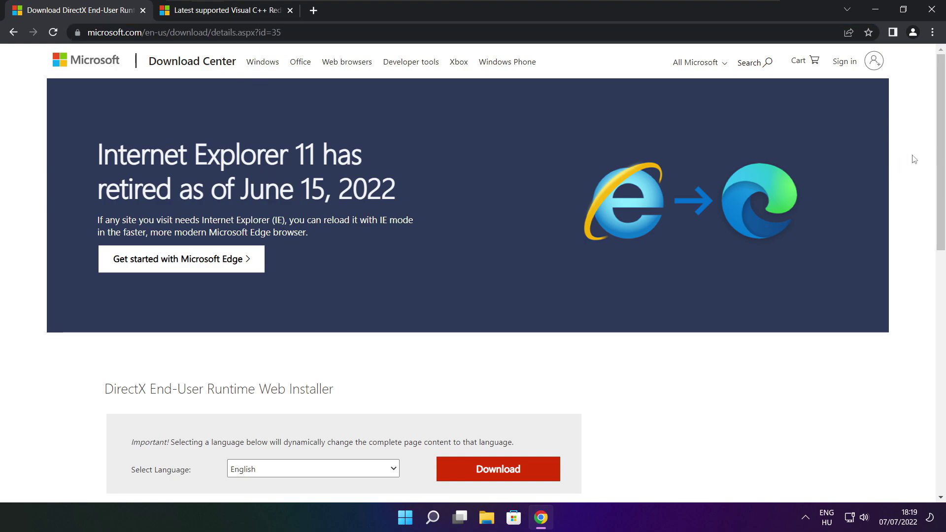
{"action": "scroll", "coordinate": [940, 190], "scroll_direction": "down", "scroll_amount": 2}
{"action": "scroll", "coordinate": [941, 189], "scroll_direction": "down", "scroll_amount": 1}
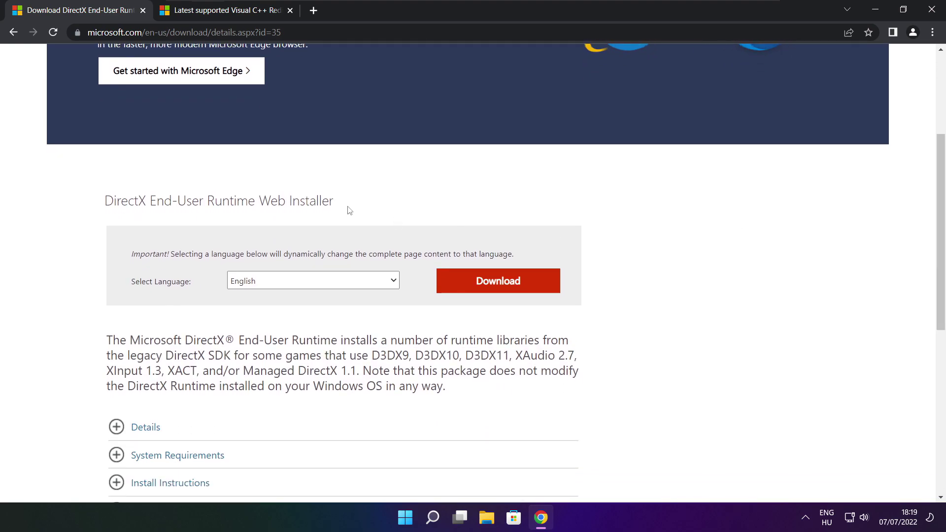
{"action": "left_click_drag", "start_coordinate": [334, 202], "coordinate": [203, 202]}
{"action": "left_click", "coordinate": [402, 209]}
{"action": "left_click", "coordinate": [502, 285]}
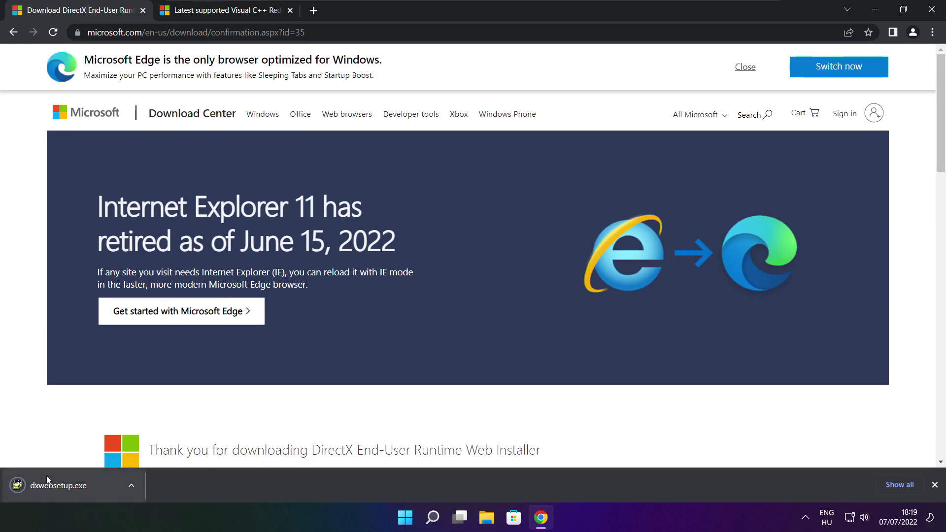
{"action": "left_click", "coordinate": [89, 486]}
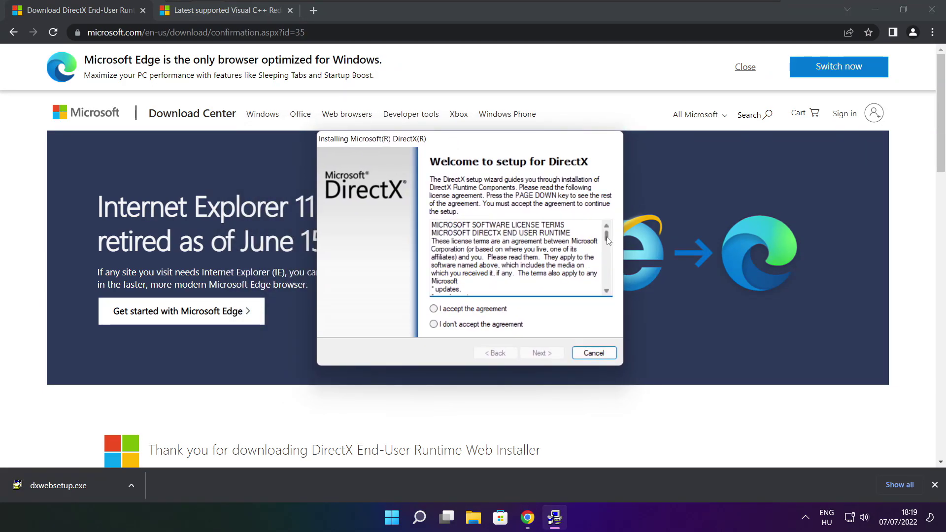
Accept the DirectX license, skip the Bing Bar, and install the DirectX runtime components.
{"action": "scroll", "coordinate": [517, 256], "scroll_direction": "down", "scroll_amount": 15}
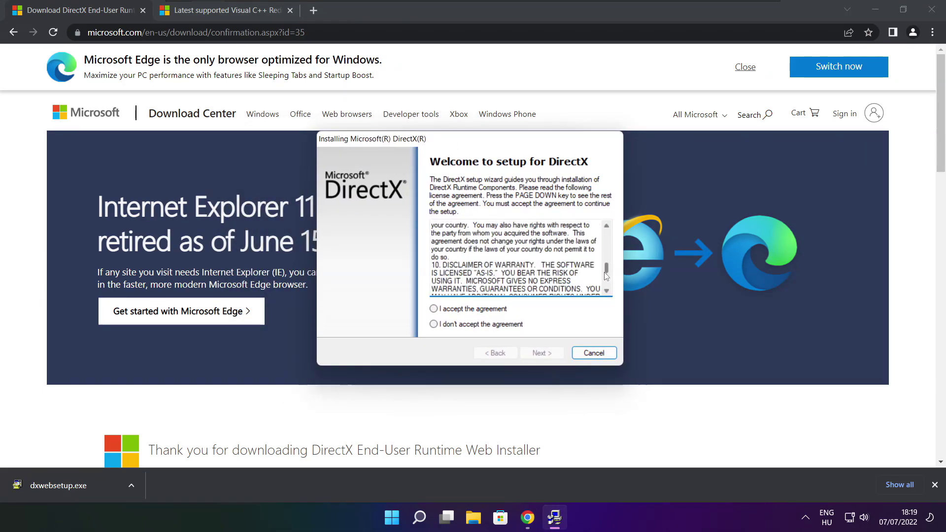
{"action": "left_click", "coordinate": [453, 309]}
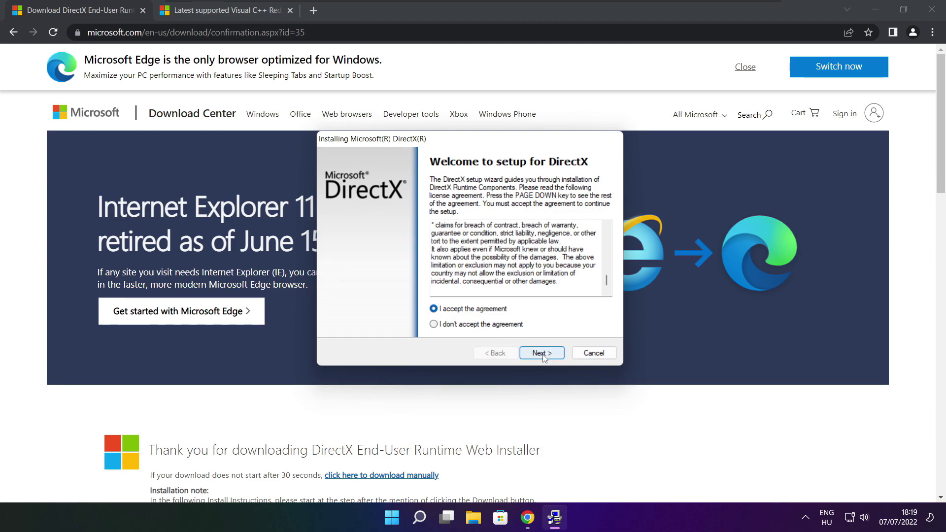
{"action": "left_click", "coordinate": [542, 353]}
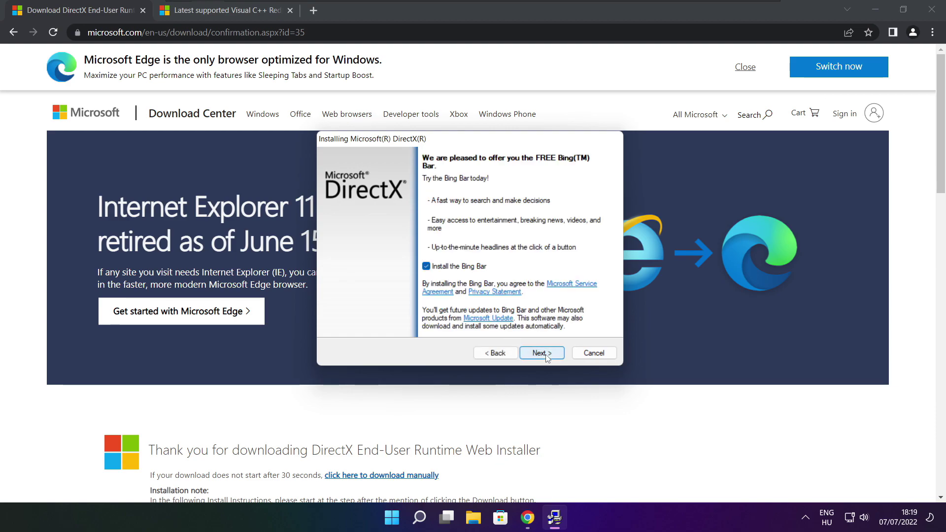
{"action": "left_click", "coordinate": [426, 267]}
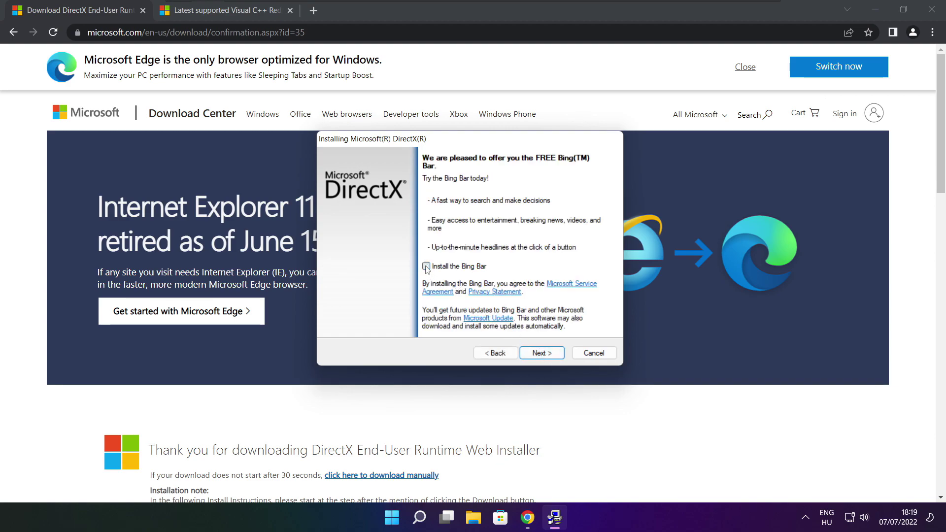
{"action": "left_click", "coordinate": [542, 354]}
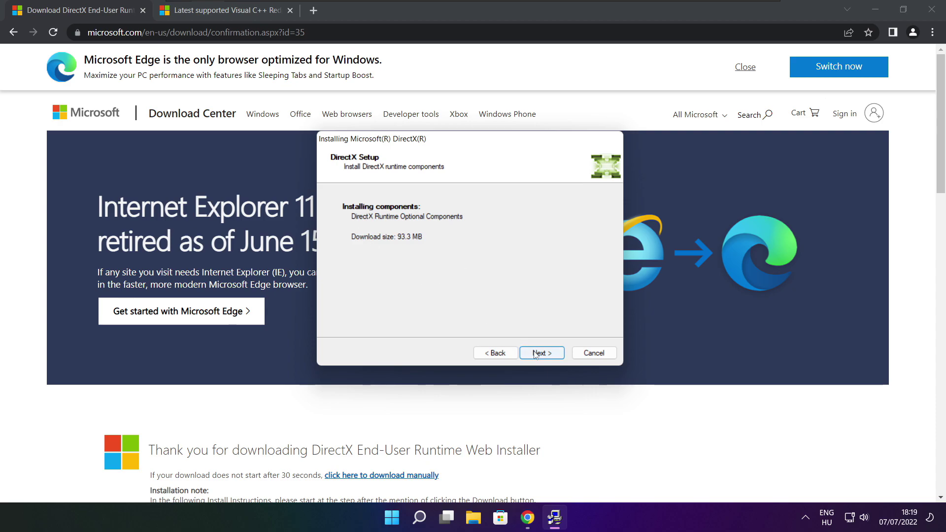
{"action": "left_click", "coordinate": [541, 353]}
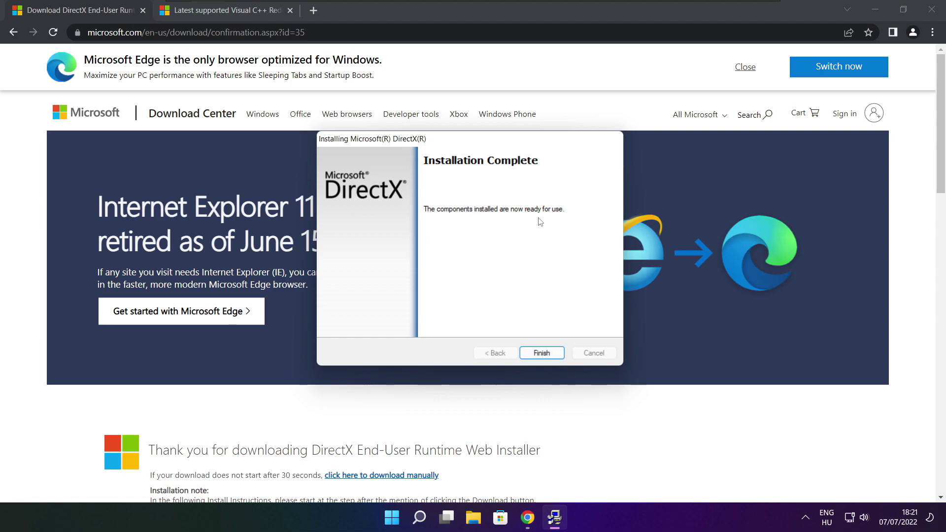
Finish the DirectX installer, close its download tab, and return to the Visual C++ redistributable table.
{"action": "left_click", "coordinate": [543, 353]}
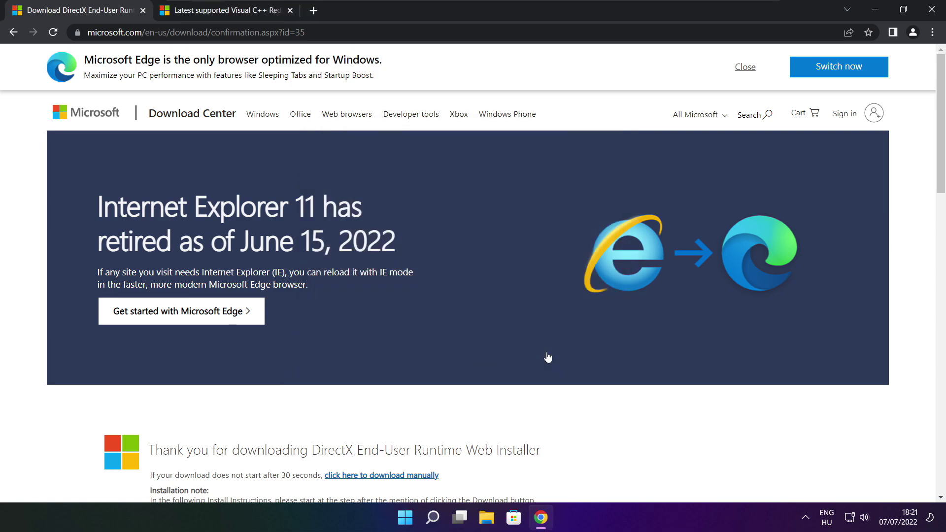
{"action": "left_click", "coordinate": [143, 11]}
{"action": "key", "text": "ctrl+l"}
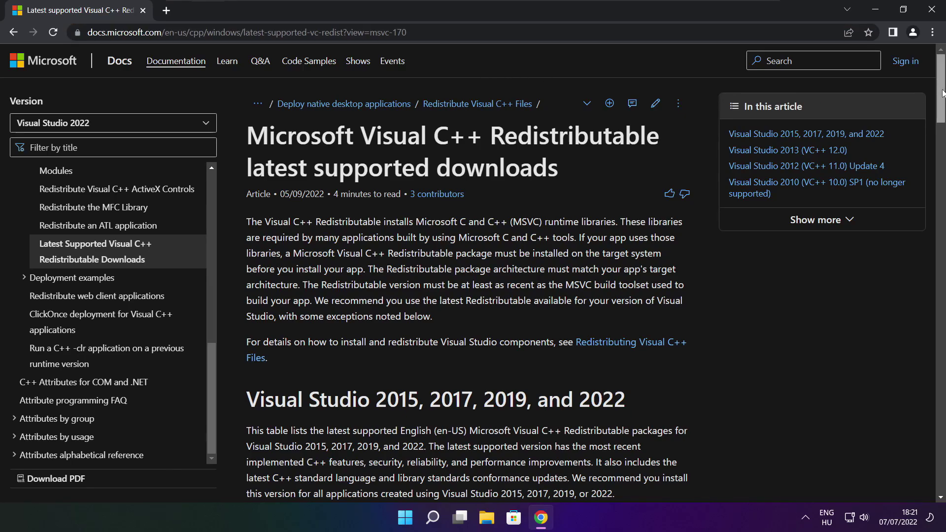
{"action": "scroll", "coordinate": [934, 138], "scroll_direction": "down", "scroll_amount": 5}
{"action": "scroll", "coordinate": [605, 196], "scroll_direction": "up", "scroll_amount": 3}
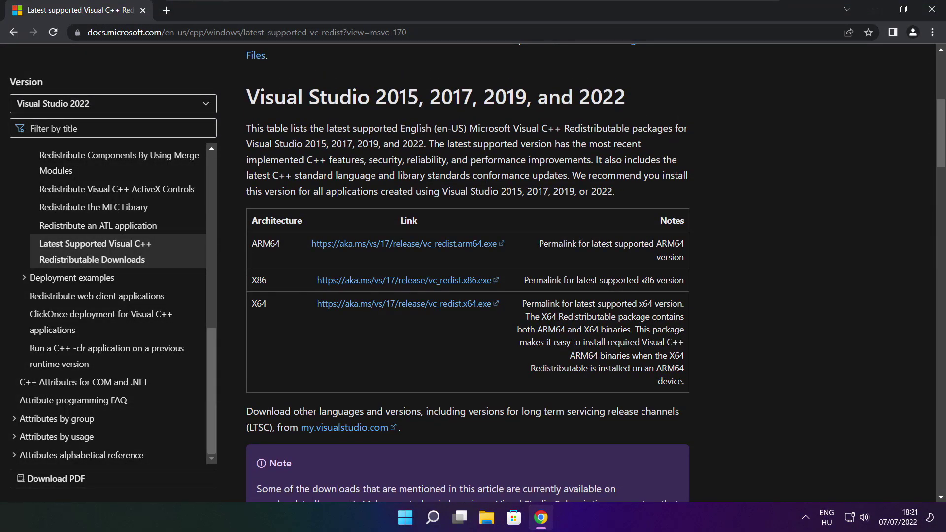
{"action": "left_click_drag", "start_coordinate": [251, 243], "coordinate": [635, 340]}
{"action": "left_click", "coordinate": [635, 340]}
Download the ARM64, x86 and x64 Visual C++ Redistributables and open VC_redist.arm64.exe.
{"action": "left_click", "coordinate": [392, 247]}
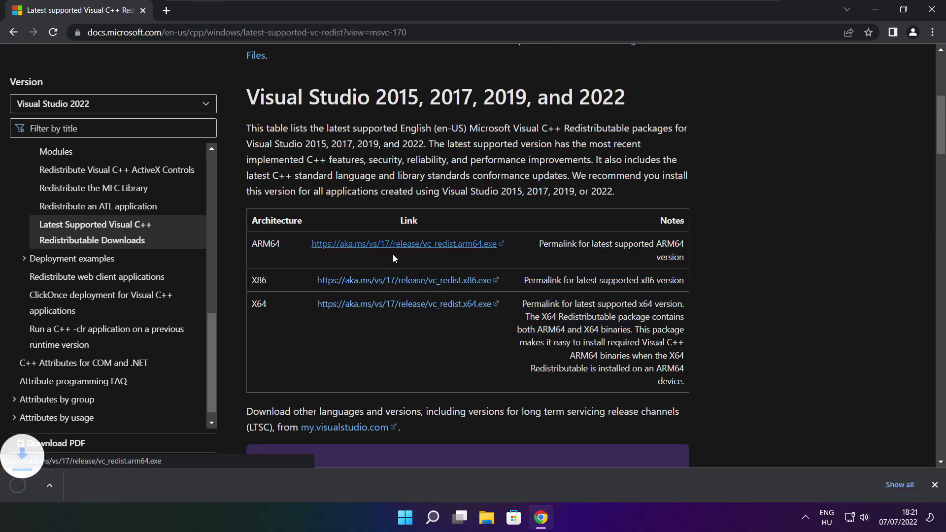
{"action": "left_click", "coordinate": [390, 284]}
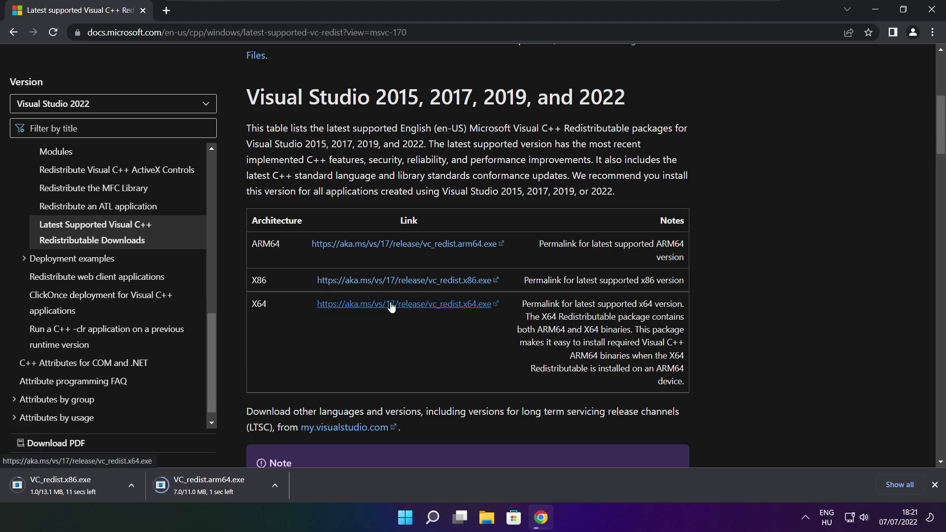
{"action": "left_click", "coordinate": [389, 304]}
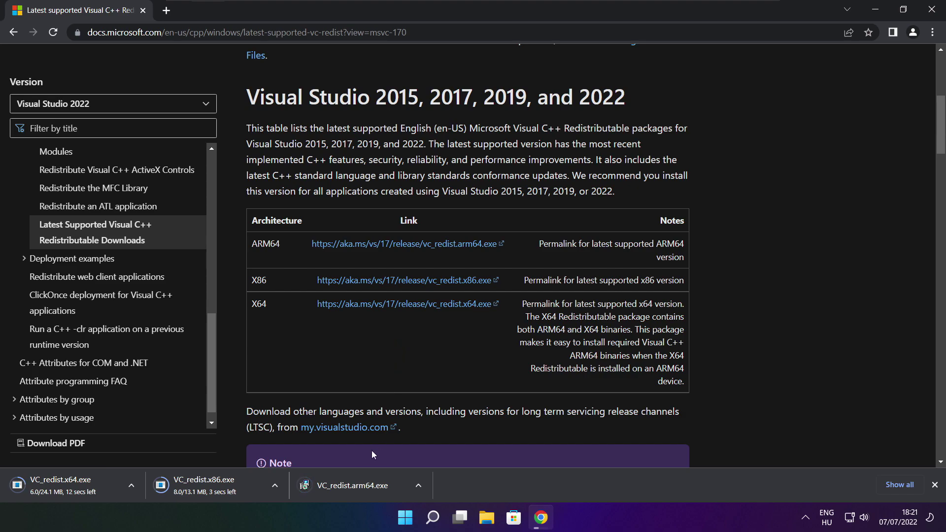
{"action": "left_click", "coordinate": [359, 487]}
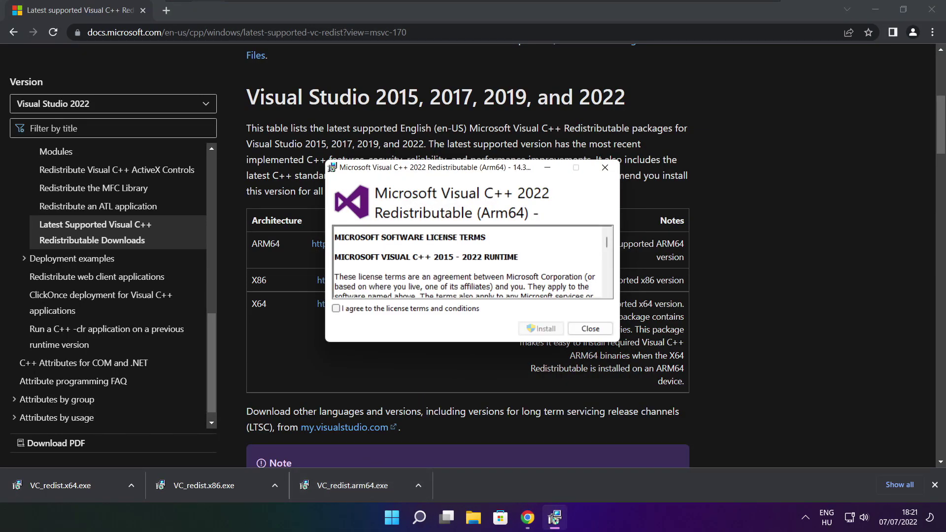
Try installing the ARM64 Visual C++ redistributable and dismiss the failed setup message.
{"action": "left_click_drag", "start_coordinate": [606, 243], "coordinate": [607, 288]}
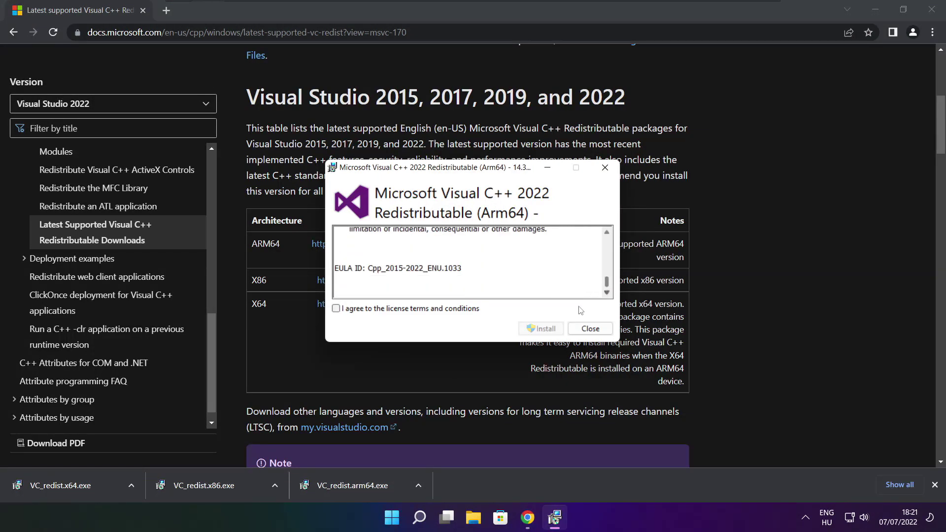
{"action": "left_click", "coordinate": [336, 308]}
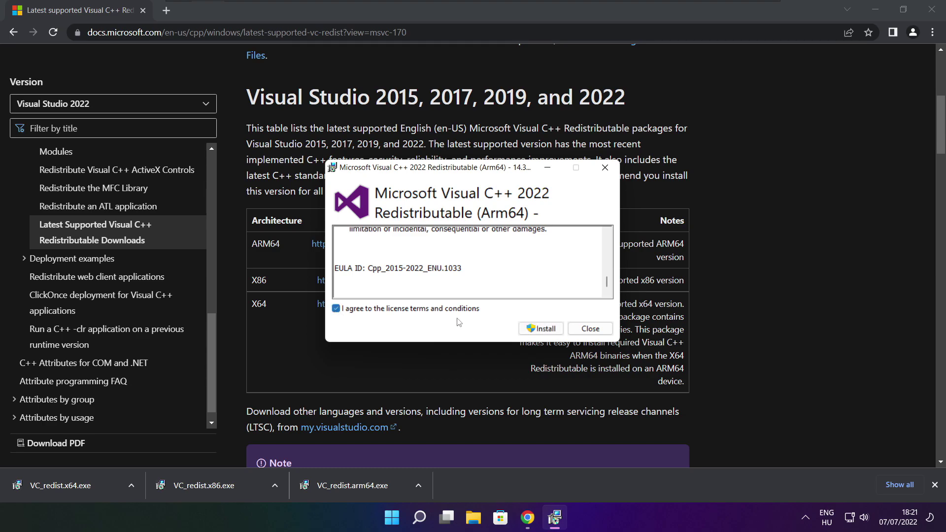
{"action": "left_click", "coordinate": [536, 328]}
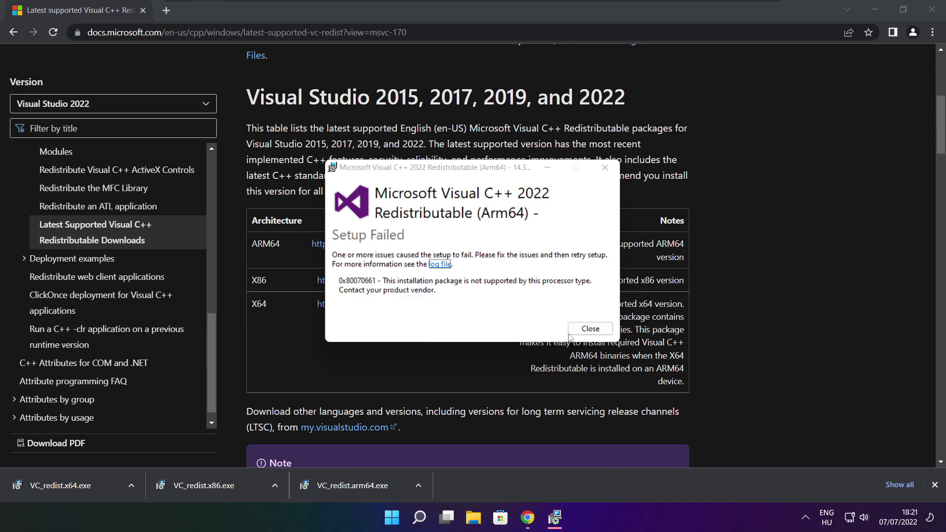
{"action": "left_click", "coordinate": [572, 331]}
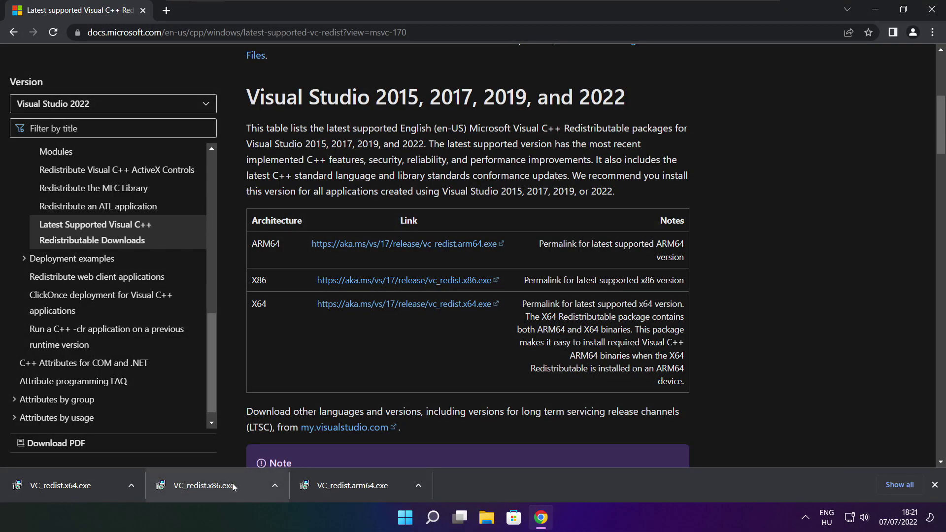
Install the x86 Visual C++ 2015-2022 redistributable from VC_redist.x86.exe, accepting the license.
{"action": "left_click", "coordinate": [223, 485]}
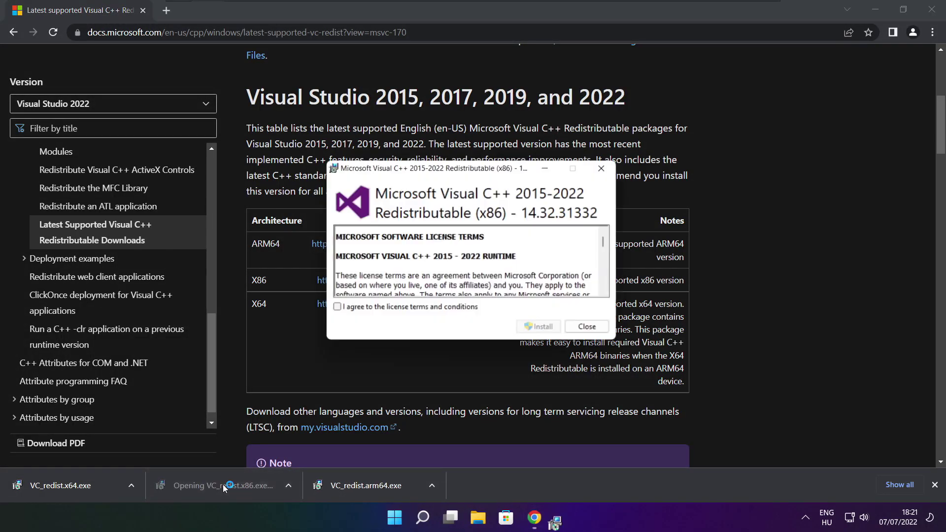
{"action": "left_click_drag", "start_coordinate": [607, 242], "coordinate": [607, 288]}
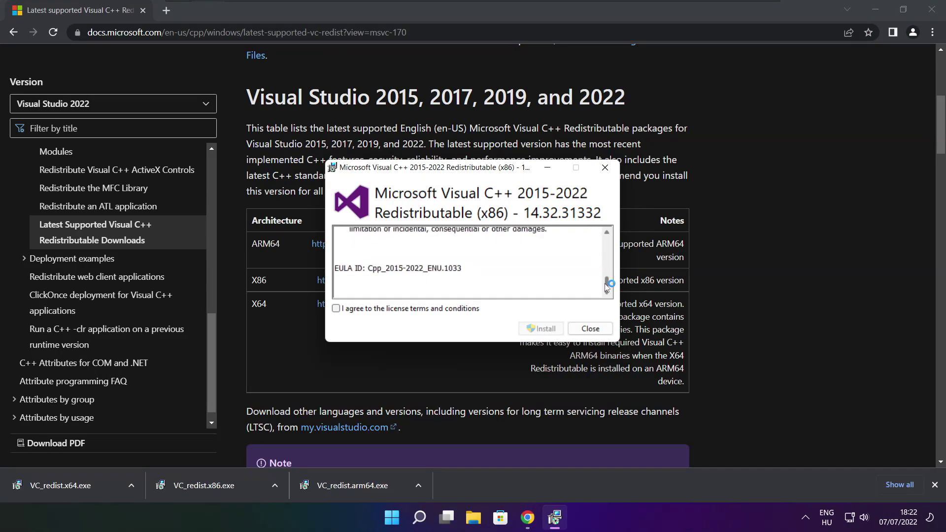
{"action": "left_click", "coordinate": [336, 308]}
{"action": "left_click", "coordinate": [540, 330]}
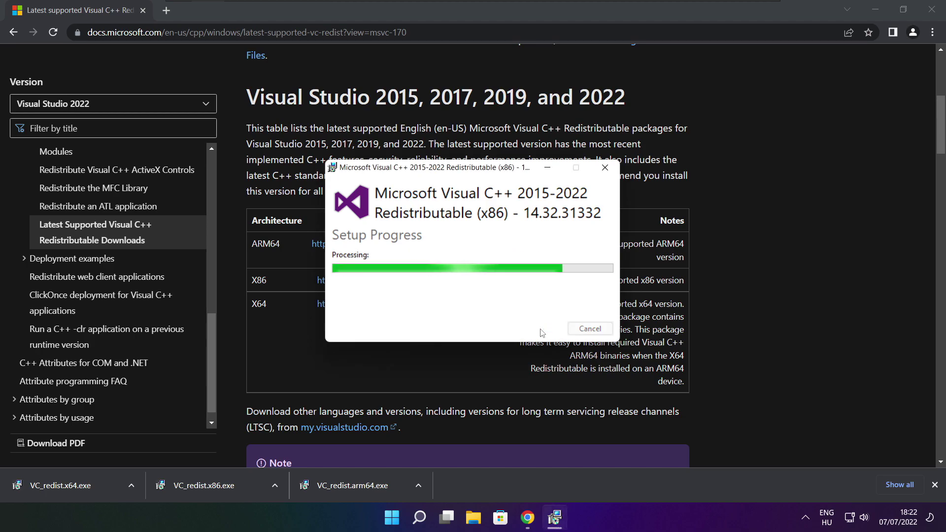
{"action": "left_click", "coordinate": [589, 329]}
Install the x64 Visual C++ 2015-2022 redistributable 14.32.31332 from VC_redist.x64.exe.
{"action": "left_click", "coordinate": [77, 485]}
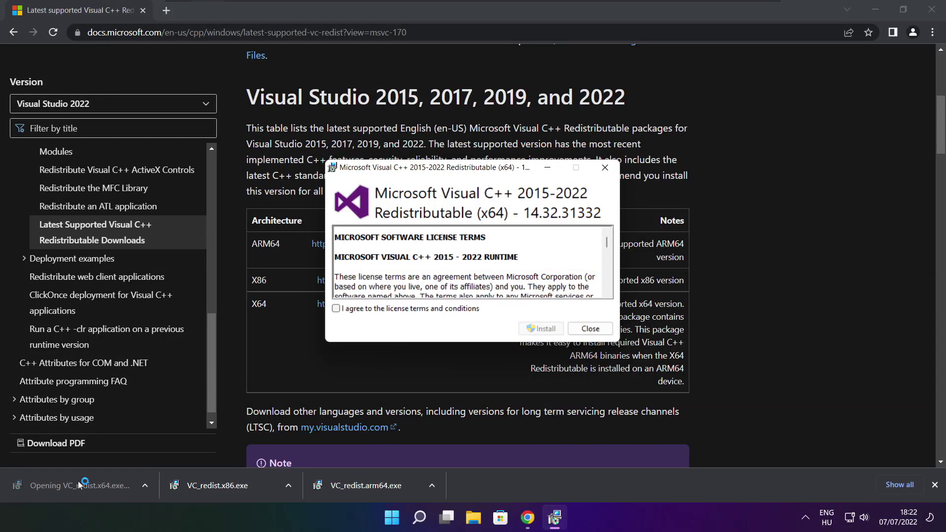
{"action": "left_click_drag", "start_coordinate": [606, 242], "coordinate": [607, 283]}
{"action": "left_click", "coordinate": [336, 309]}
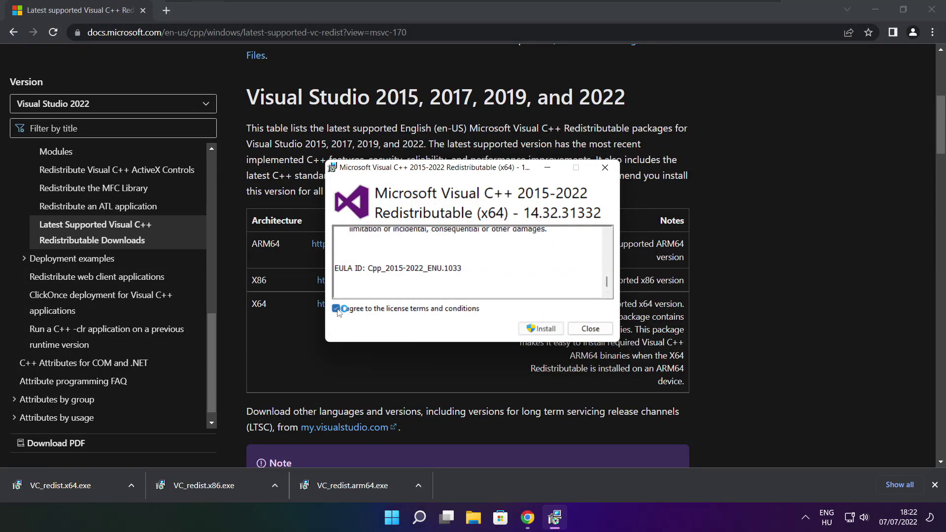
{"action": "left_click", "coordinate": [542, 328]}
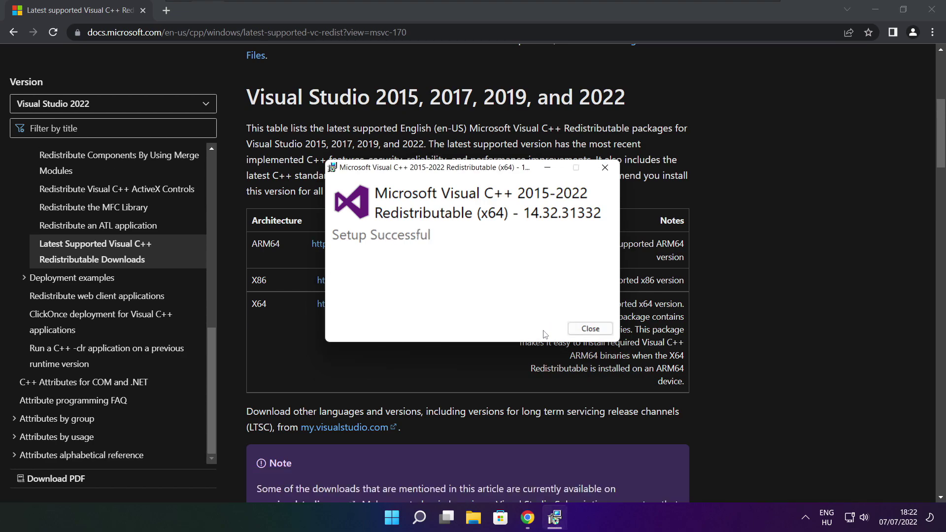
{"action": "left_click", "coordinate": [590, 329]}
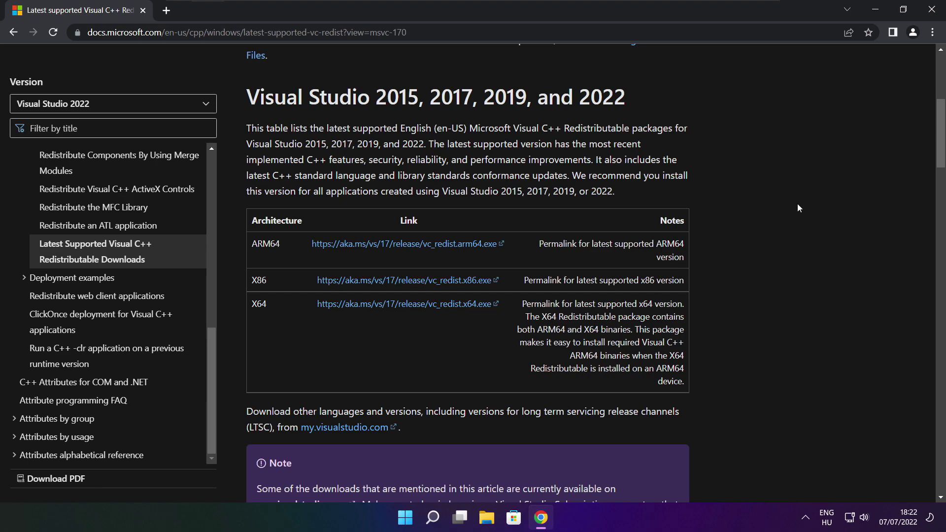
Close Chrome and open Task Manager's list of startup apps.
{"action": "left_click", "coordinate": [933, 10]}
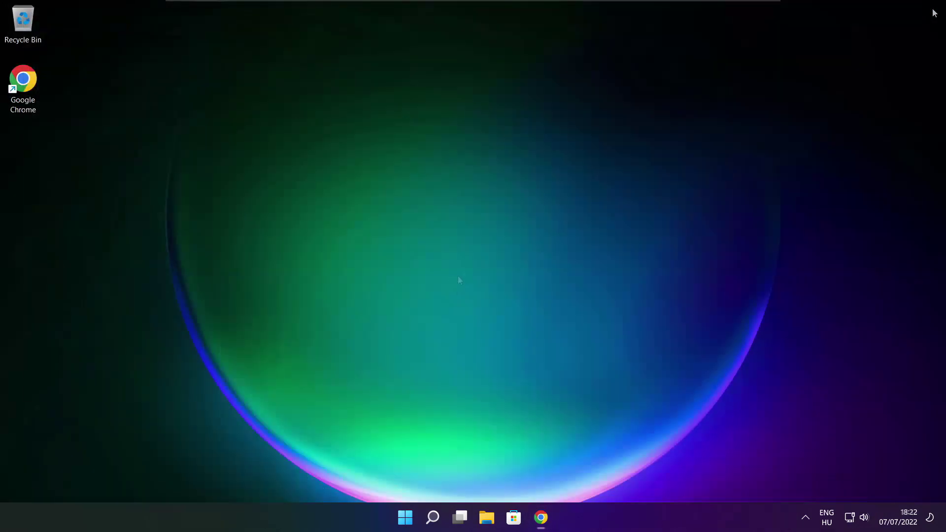
{"action": "right_click", "coordinate": [407, 520]}
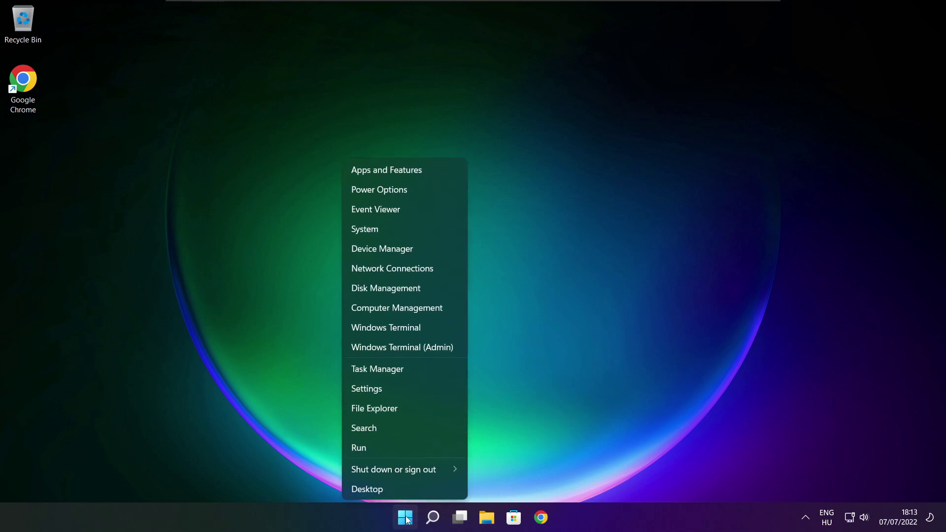
{"action": "left_click", "coordinate": [407, 370]}
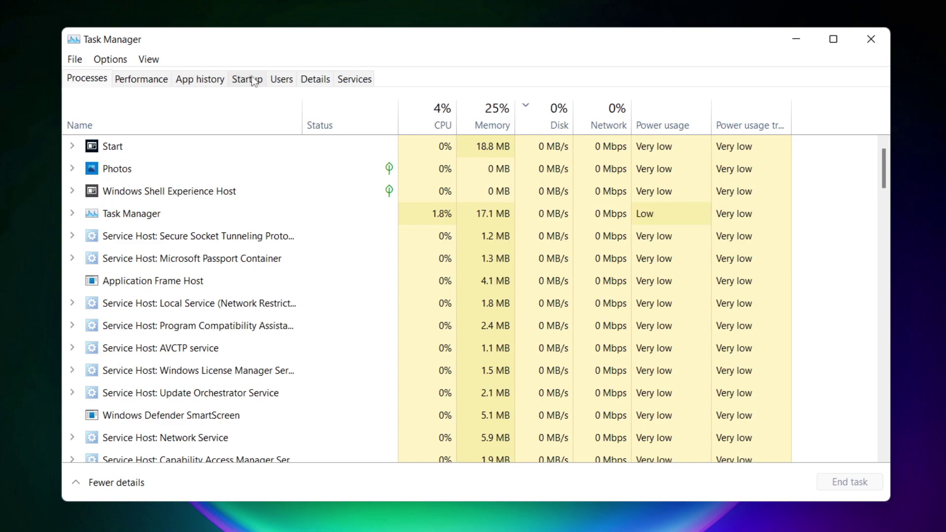
{"action": "left_click", "coordinate": [250, 83]}
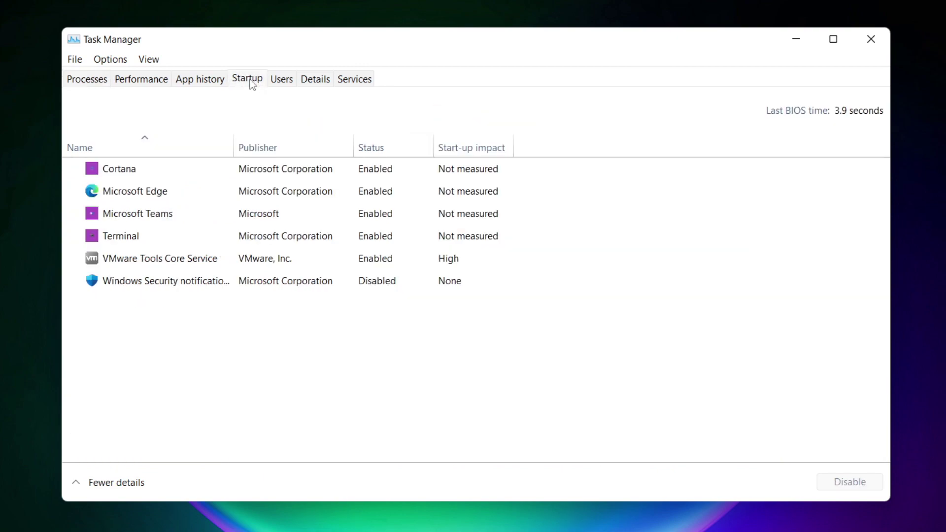
Disable Cortana, Microsoft Edge, Microsoft Teams and Terminal as startup apps.
{"action": "left_click", "coordinate": [266, 175]}
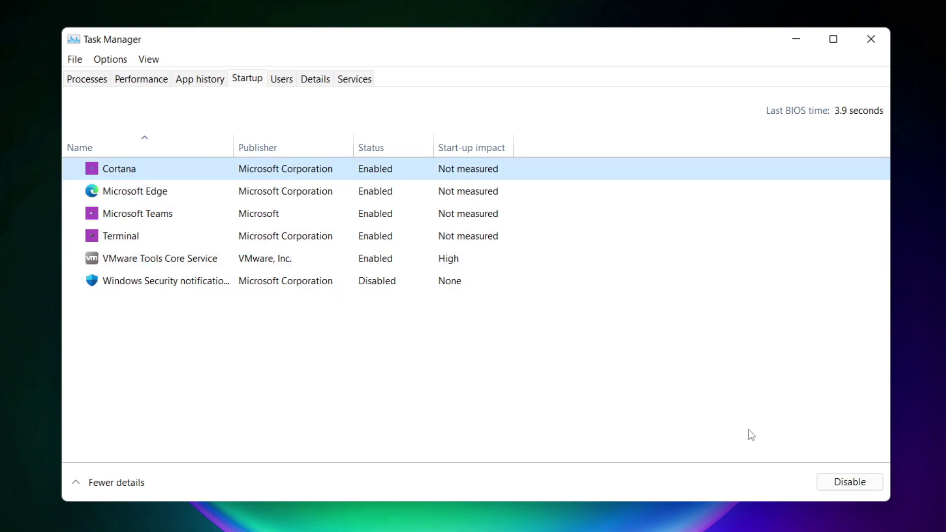
{"action": "left_click", "coordinate": [849, 485]}
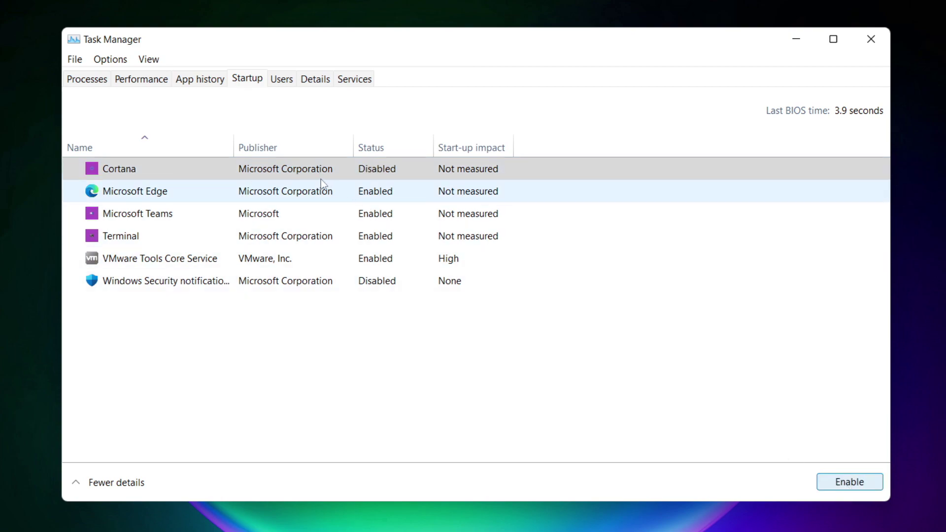
{"action": "left_click", "coordinate": [230, 193]}
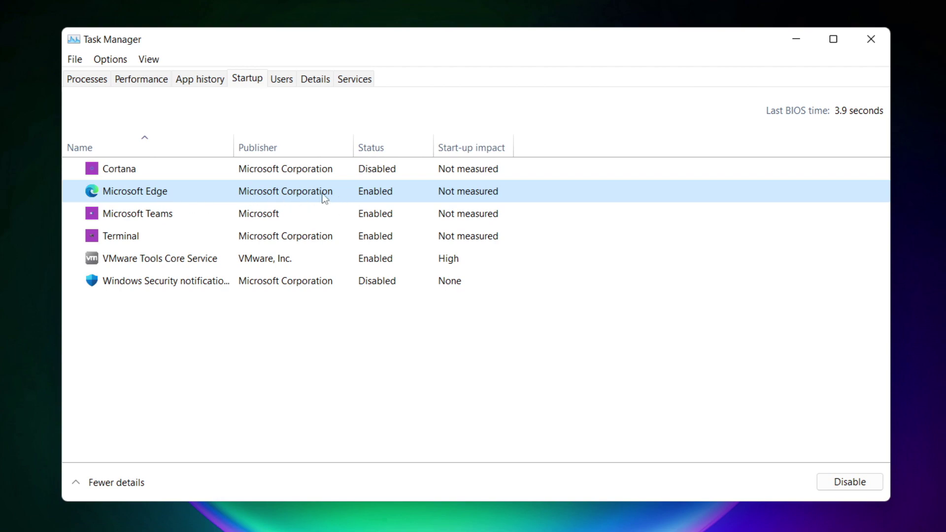
{"action": "left_click", "coordinate": [853, 487]}
{"action": "left_click", "coordinate": [392, 220]}
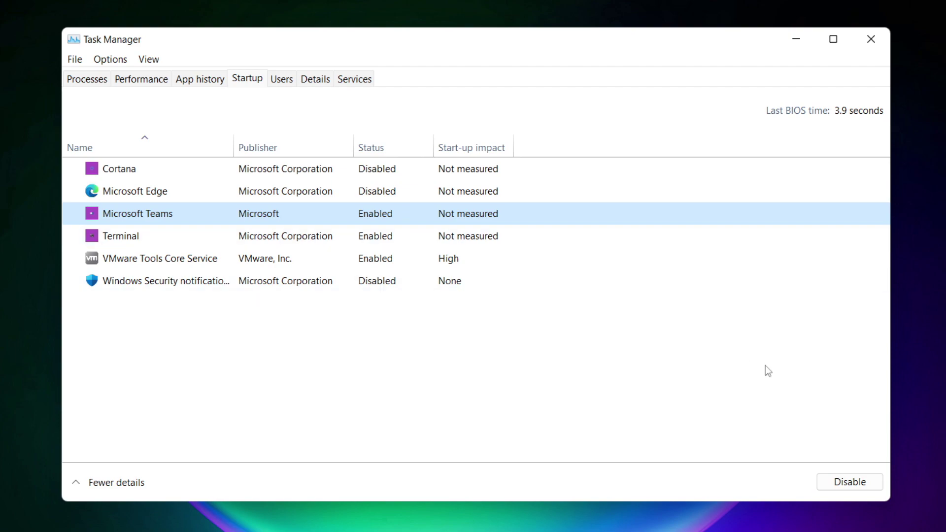
{"action": "left_click", "coordinate": [866, 486]}
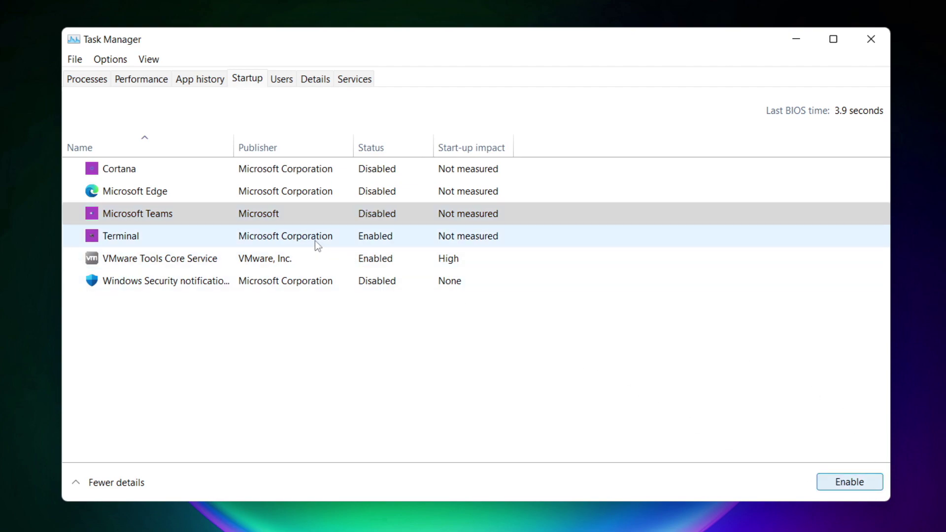
{"action": "left_click", "coordinate": [359, 242]}
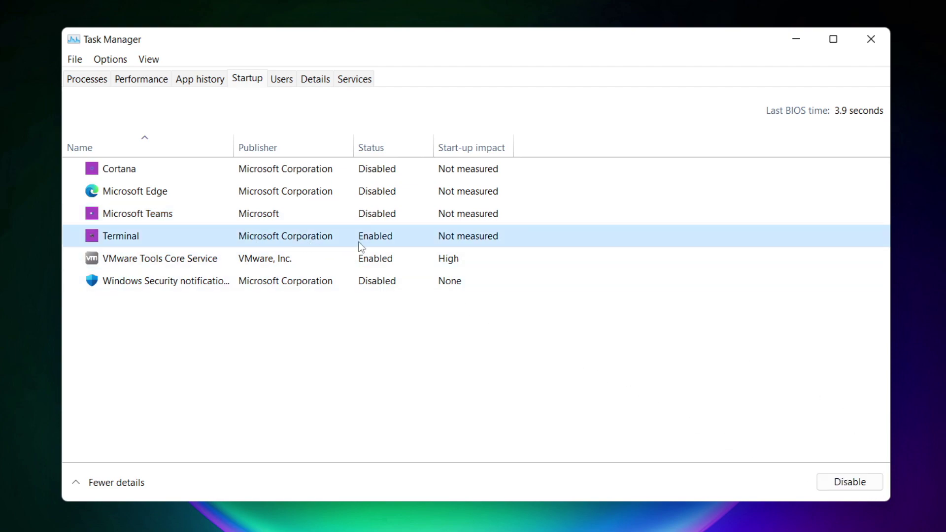
{"action": "left_click", "coordinate": [864, 487]}
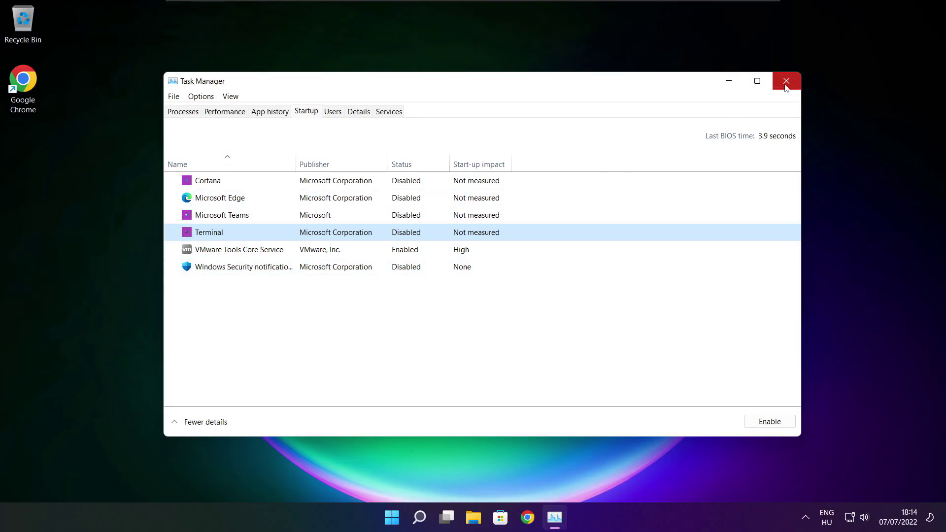
Close Task Manager, search 'cmd' and run Command Prompt as administrator, centred on screen.
{"action": "left_click", "coordinate": [786, 84]}
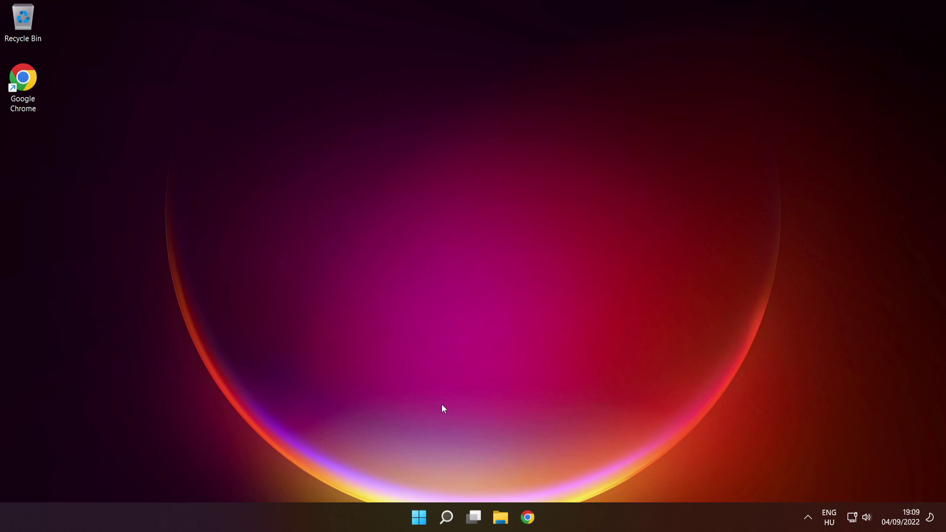
{"action": "mouse_move", "coordinate": [442, 524]}
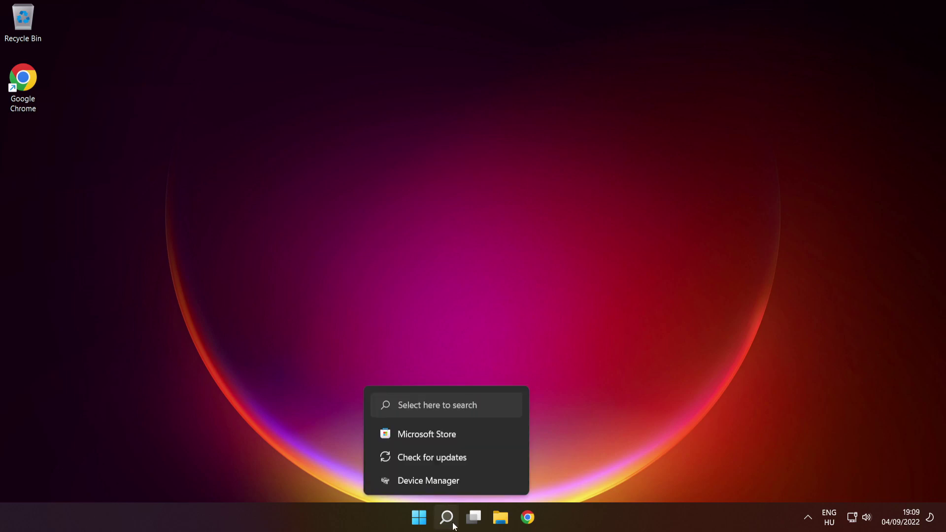
{"action": "left_click", "coordinate": [447, 518]}
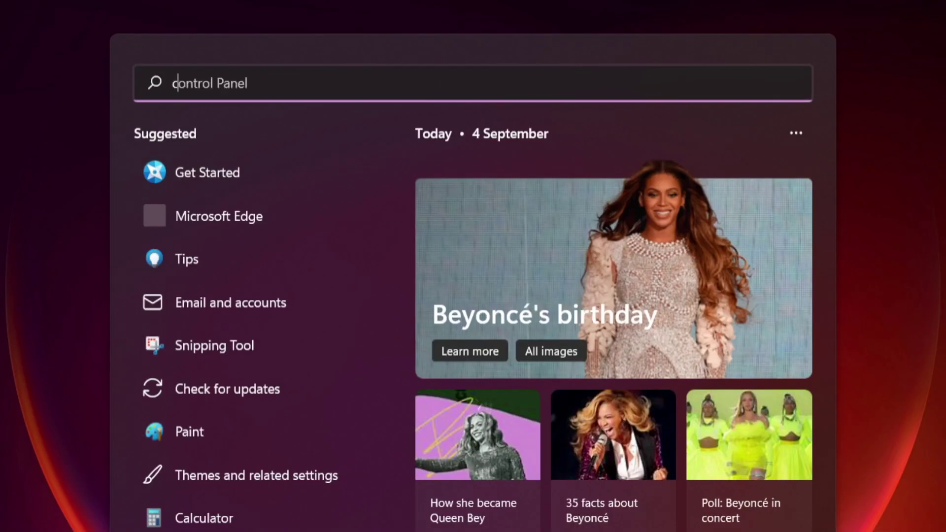
{"action": "type", "text": "cmd"}
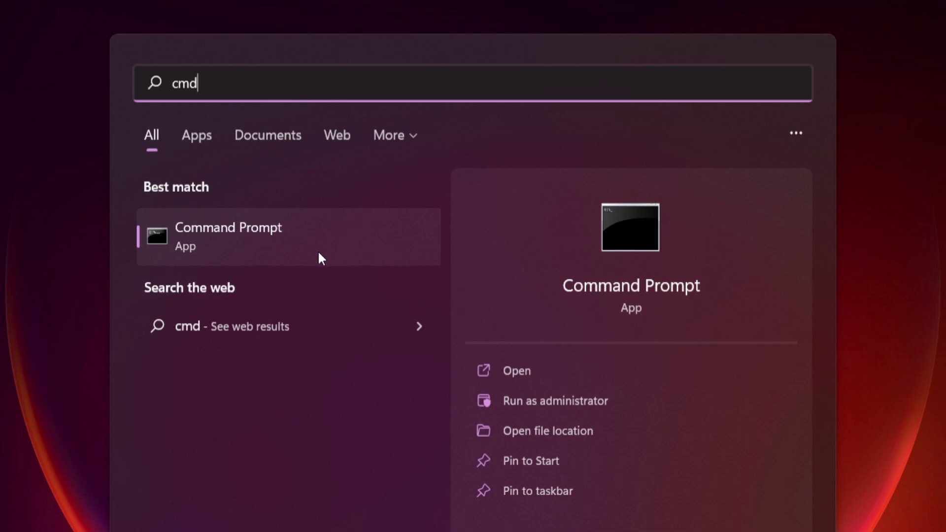
{"action": "right_click", "coordinate": [348, 235]}
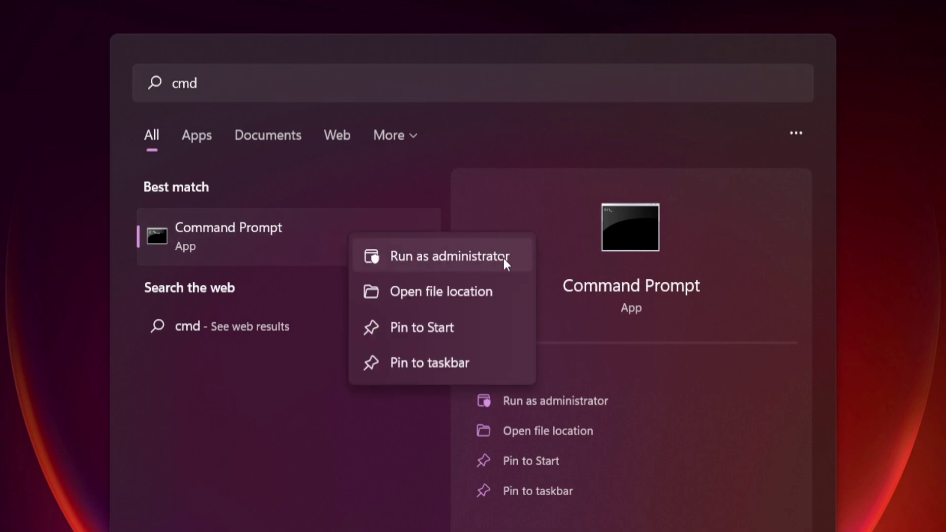
{"action": "left_click", "coordinate": [449, 254]}
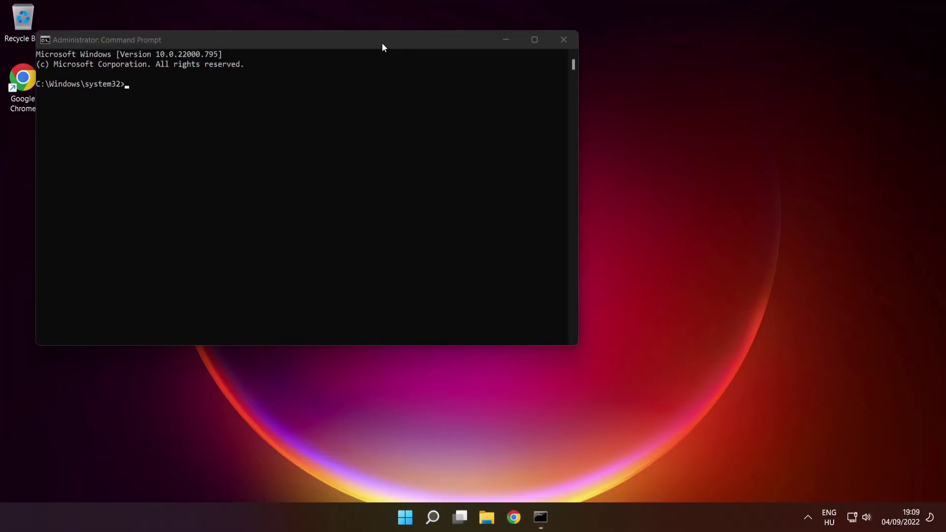
{"action": "left_click_drag", "start_coordinate": [380, 40], "coordinate": [544, 117]}
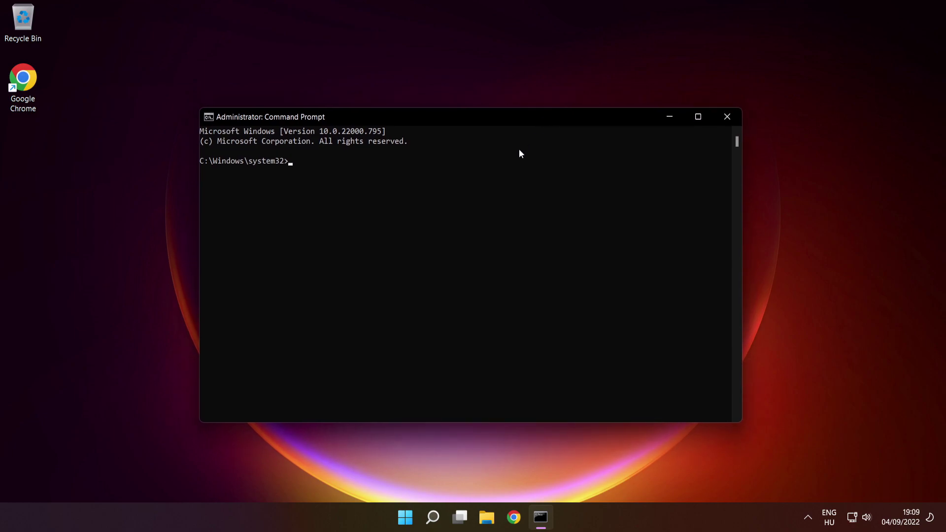
Run sfc /scannow in the administrator Command Prompt until verification reaches 100%.
{"action": "type", "text": "sfc /scannow"}
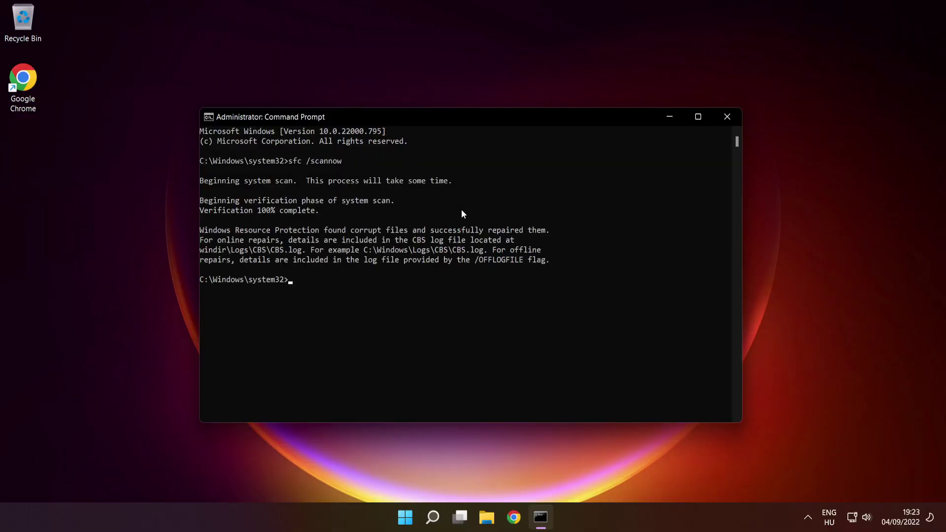
Close Command Prompt and show the Start menu's Sleep, Shut down and Restart options.
{"action": "left_click", "coordinate": [728, 119]}
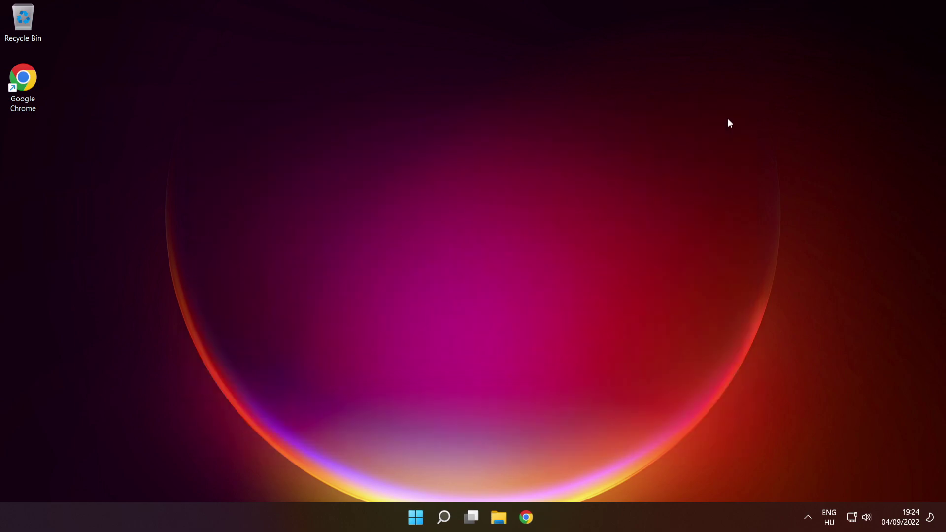
{"action": "left_click", "coordinate": [419, 517]}
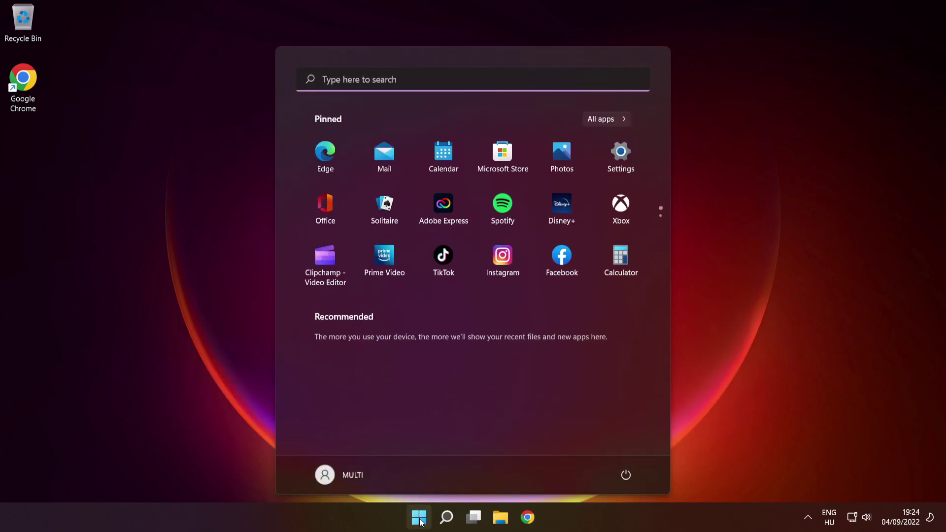
{"action": "left_click", "coordinate": [626, 475]}
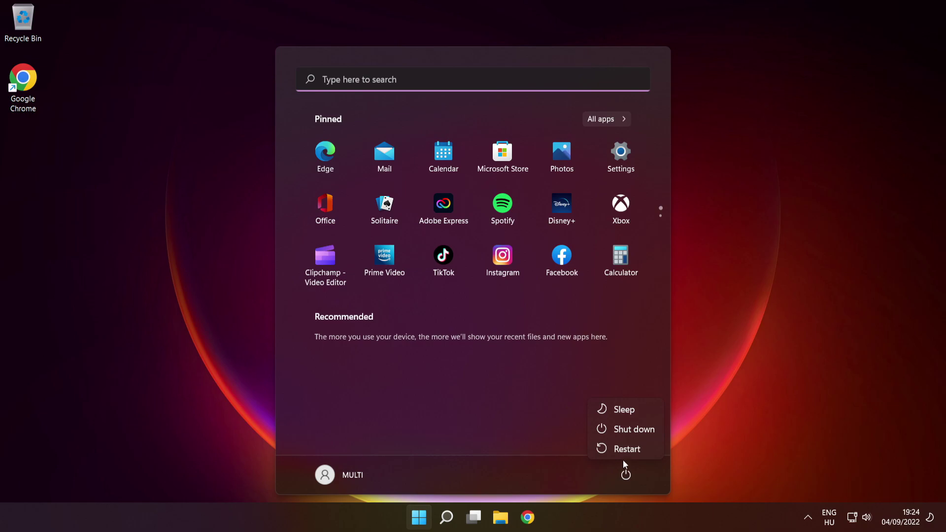